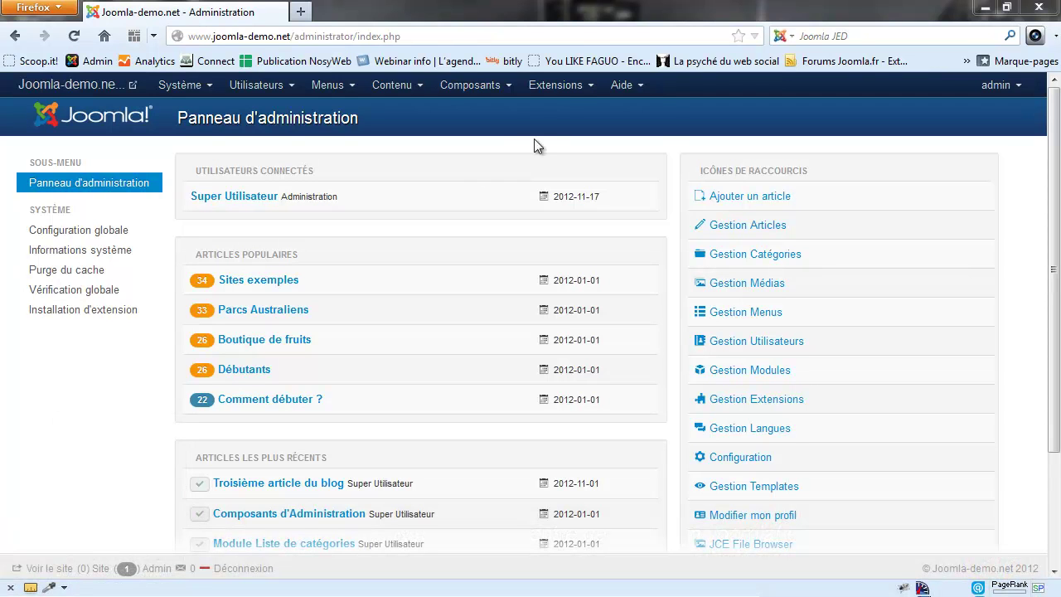
Open the extension installation page and review the available components, including the Bannières and JCE Editor entries.
click(561, 88)
click(568, 116)
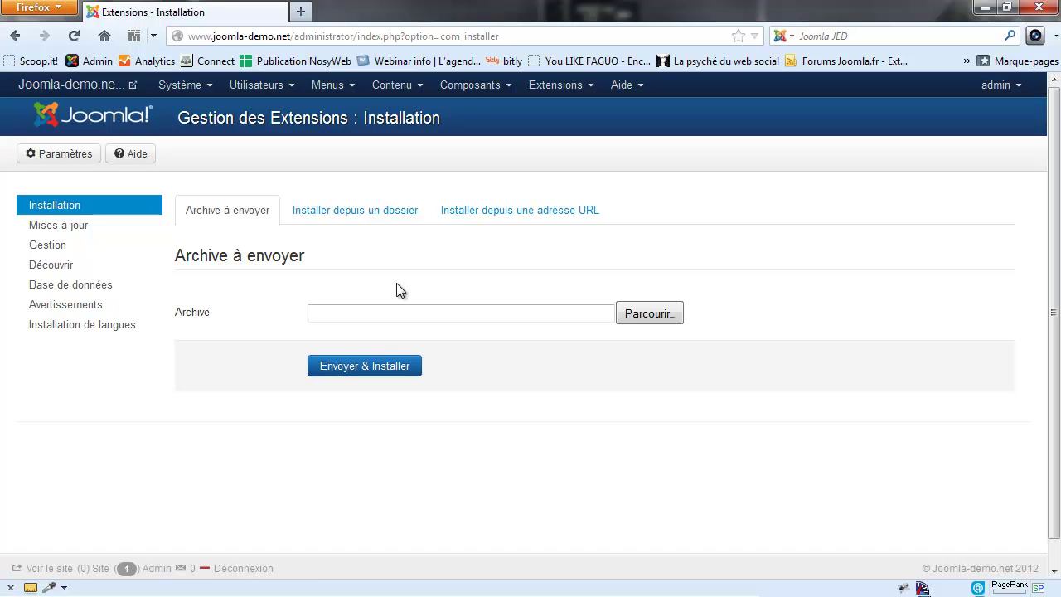
click(460, 88)
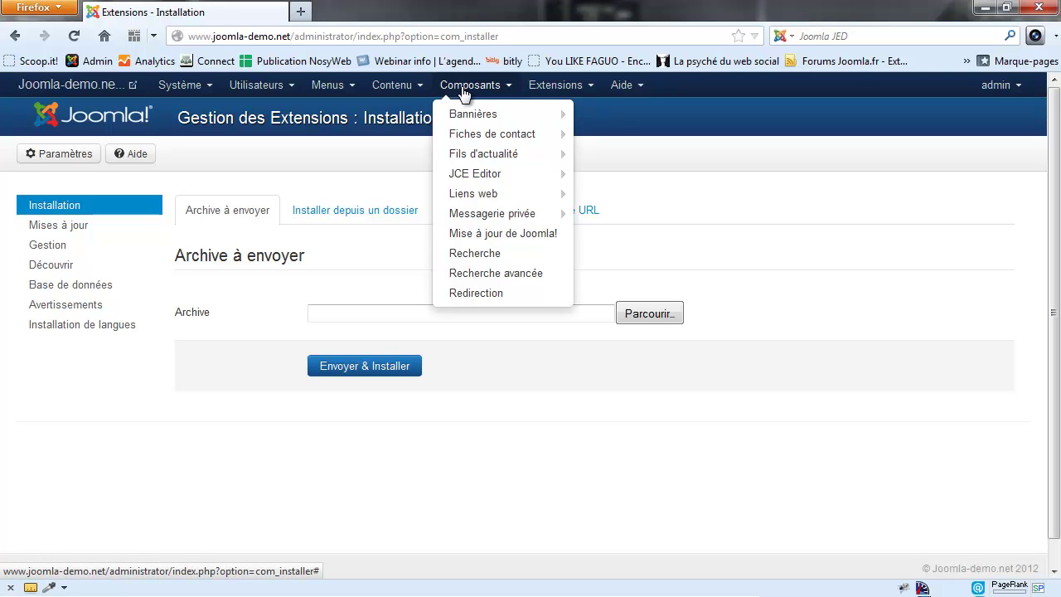
mouse_move(495, 114)
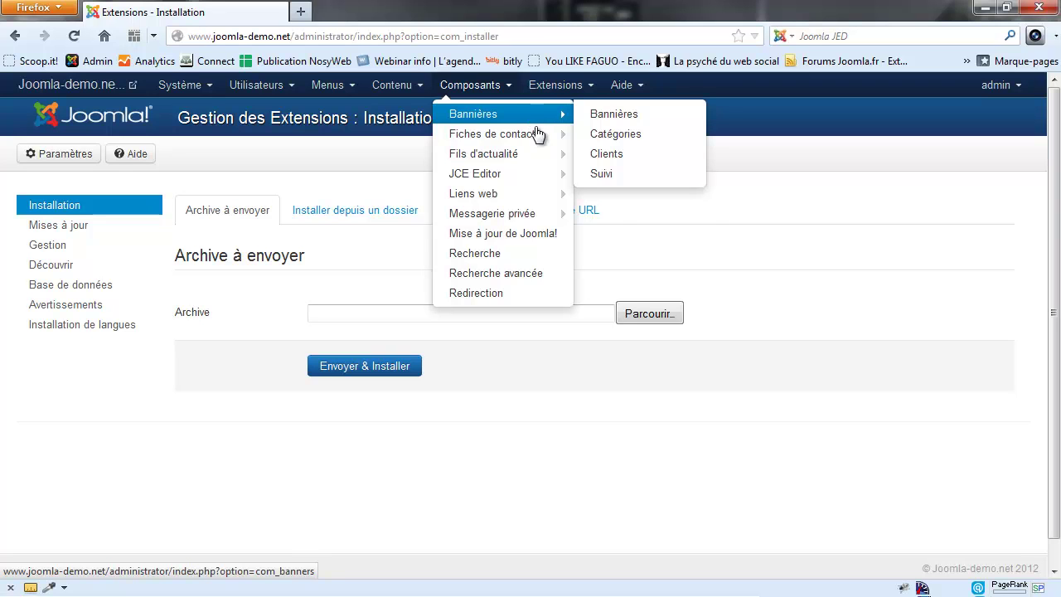
mouse_move(534, 175)
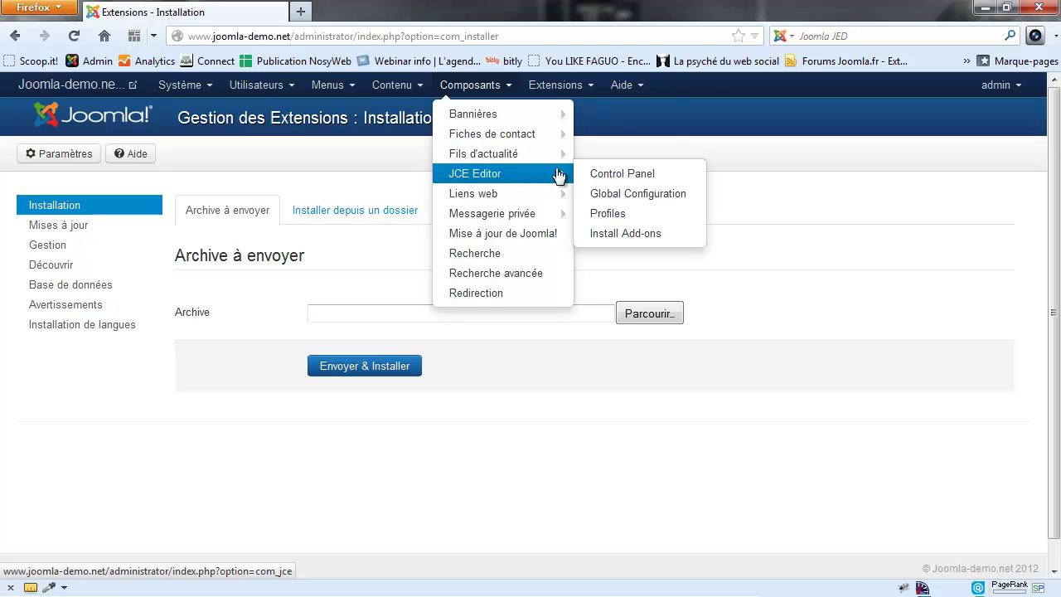
click(622, 143)
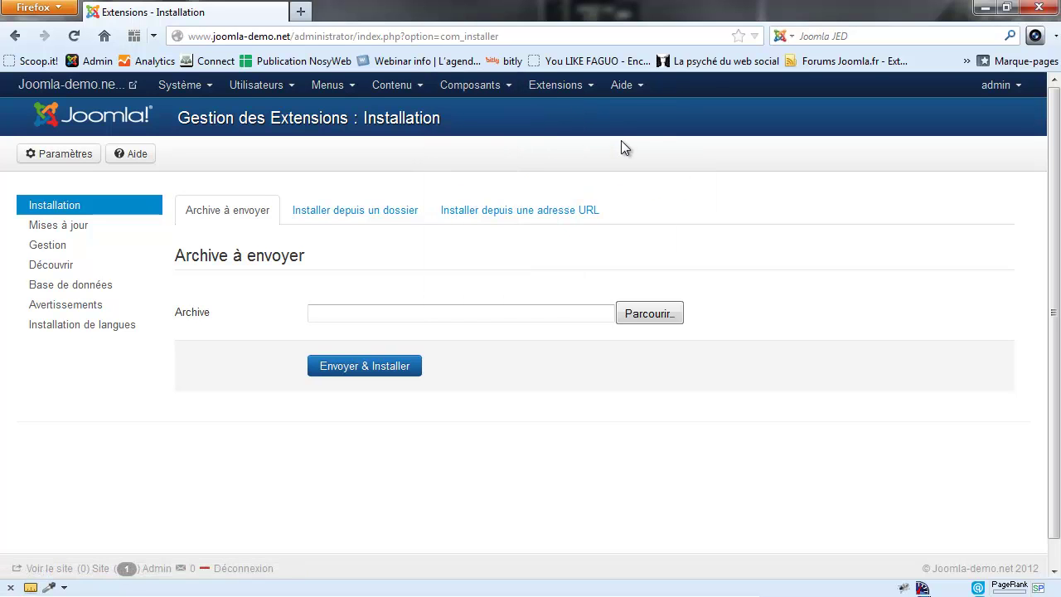
Return to the administration control panel and open the Fiches de contact component's contact list.
click(181, 86)
click(190, 116)
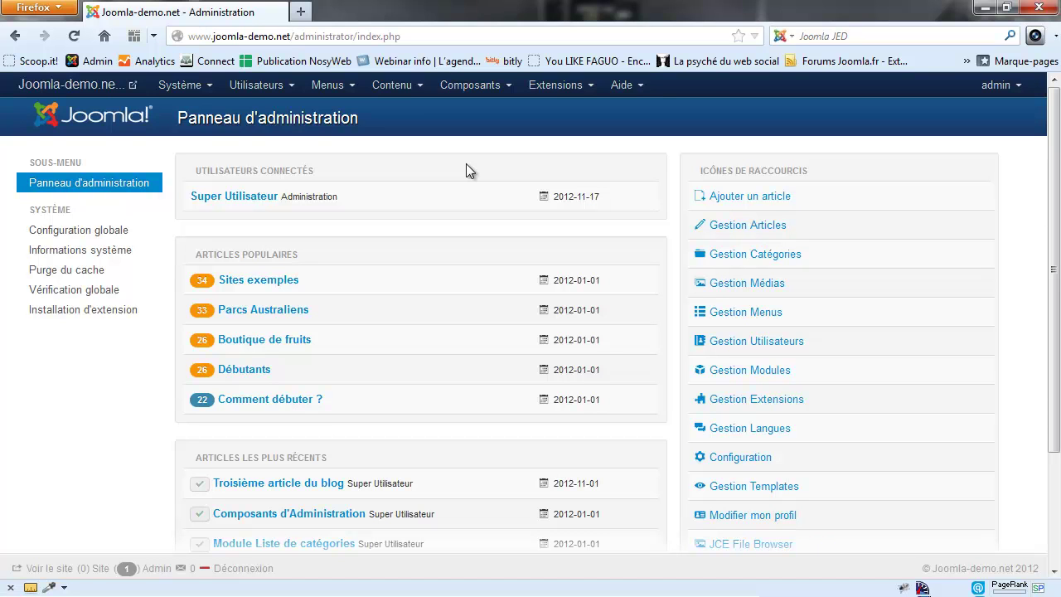
click(473, 88)
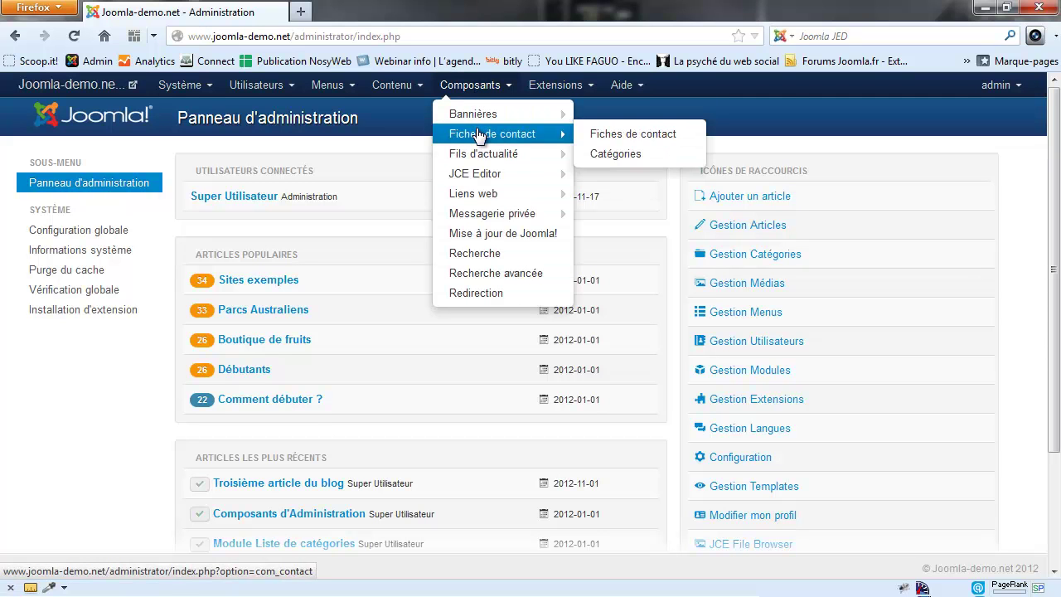
click(478, 135)
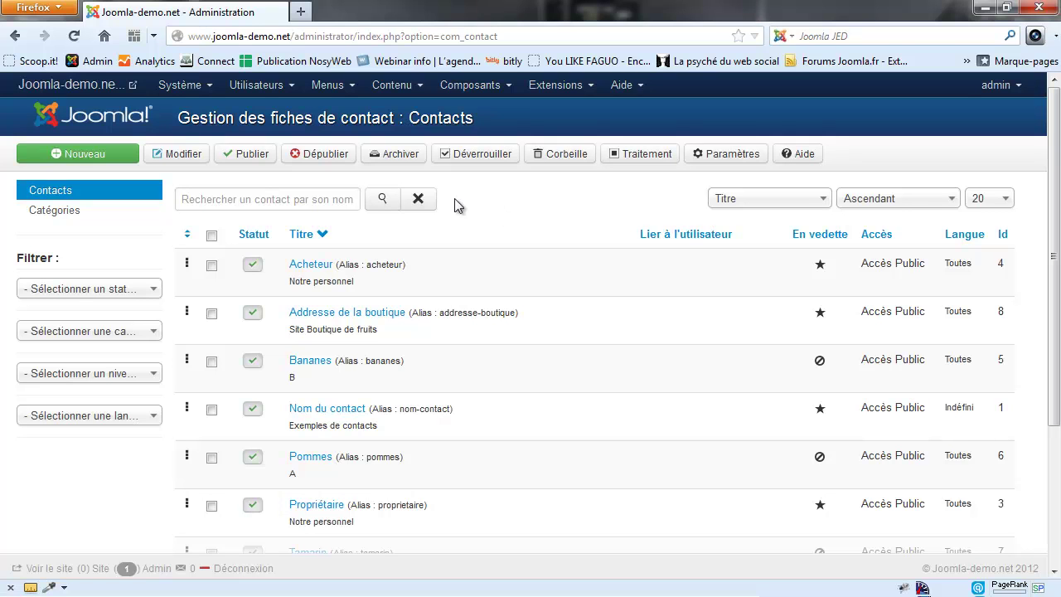
Start a new link in Menu Haut and set its type to Contact from the Fiches de contact group.
click(324, 88)
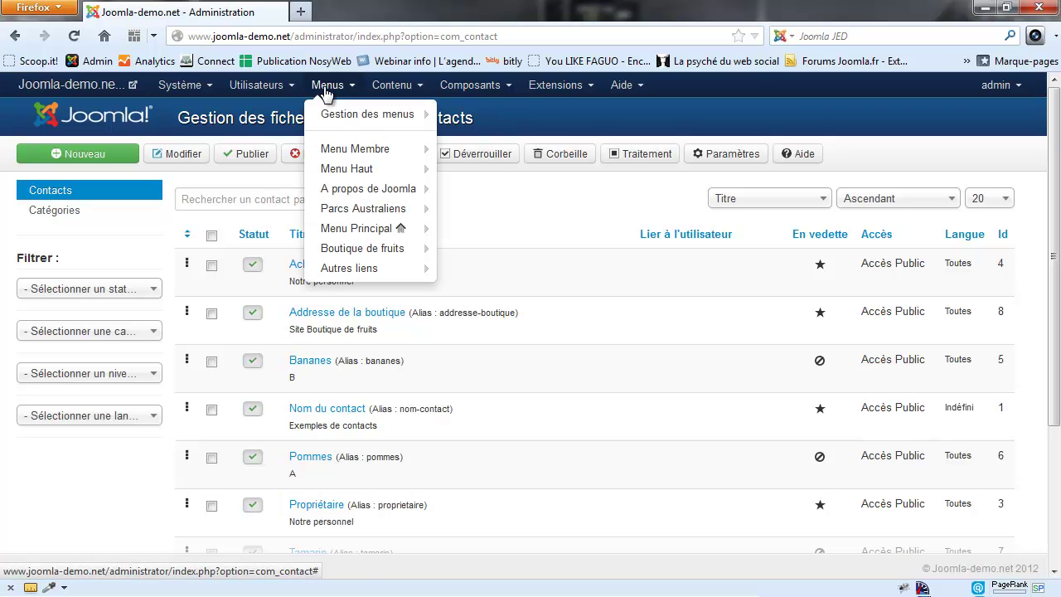
click(345, 169)
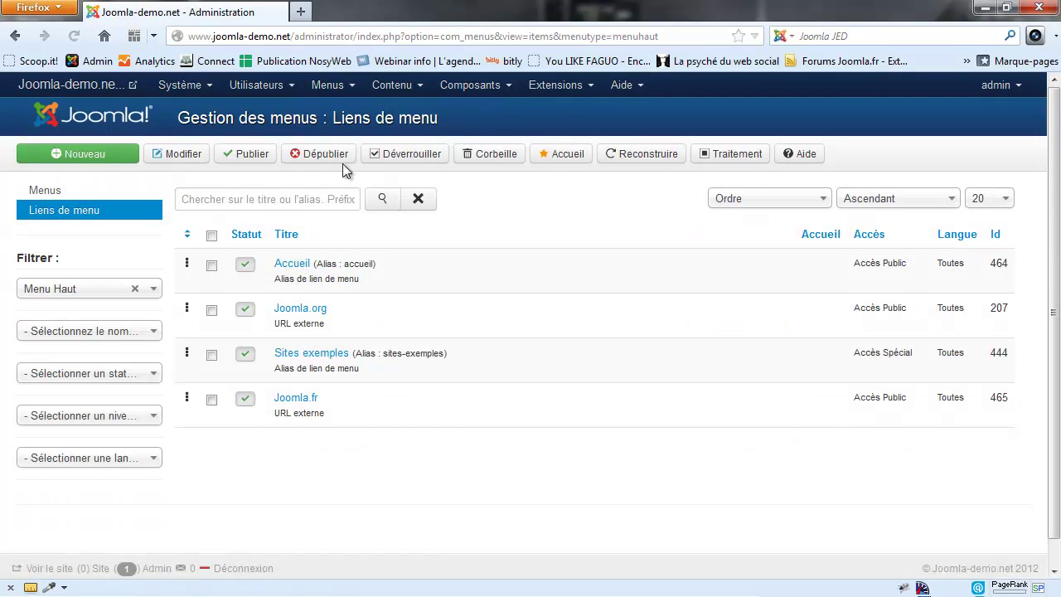
click(105, 157)
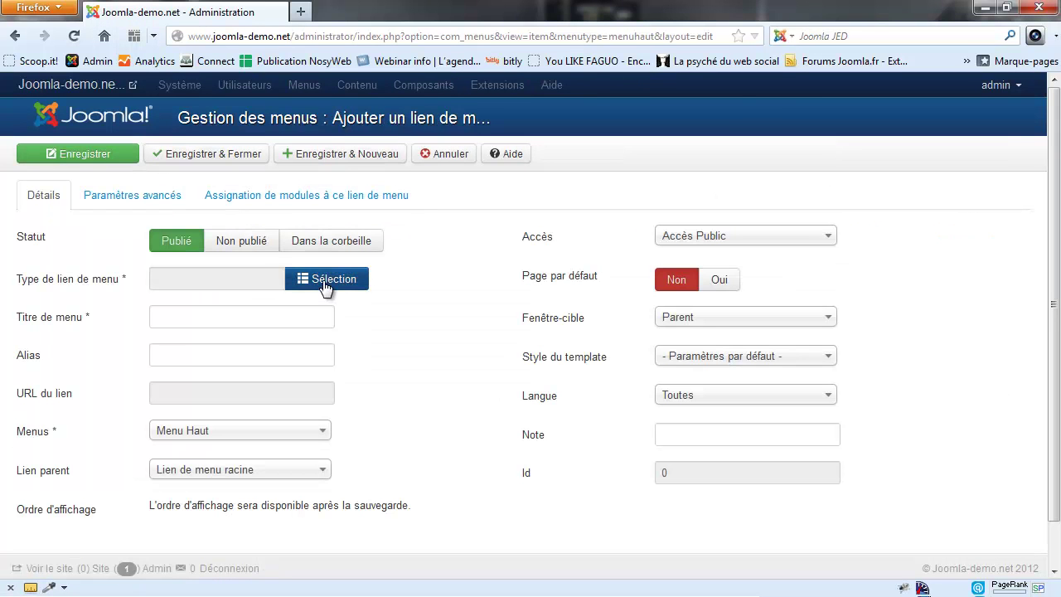
click(325, 280)
click(393, 166)
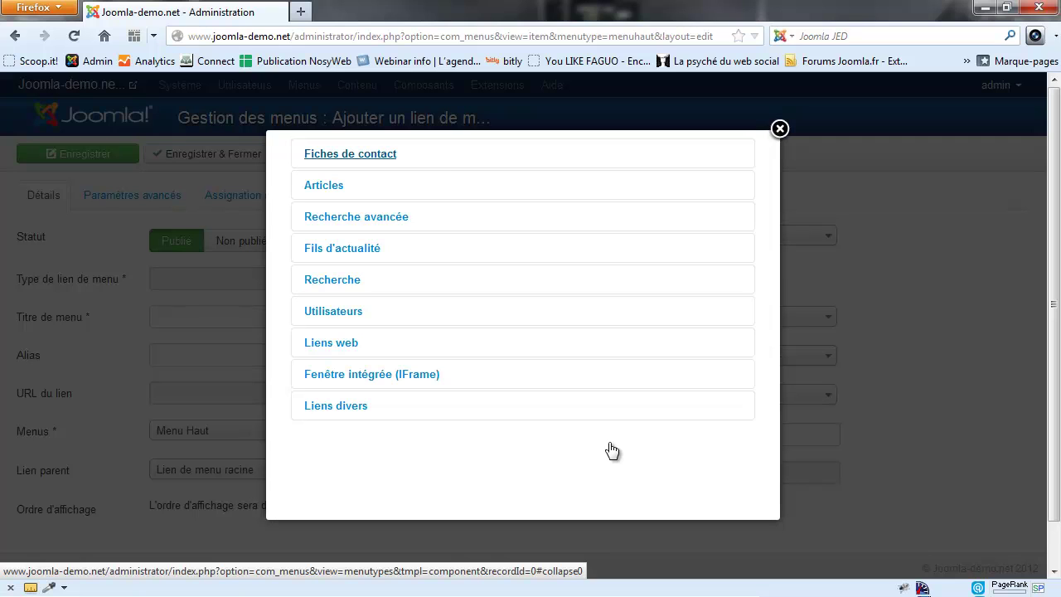
click(448, 166)
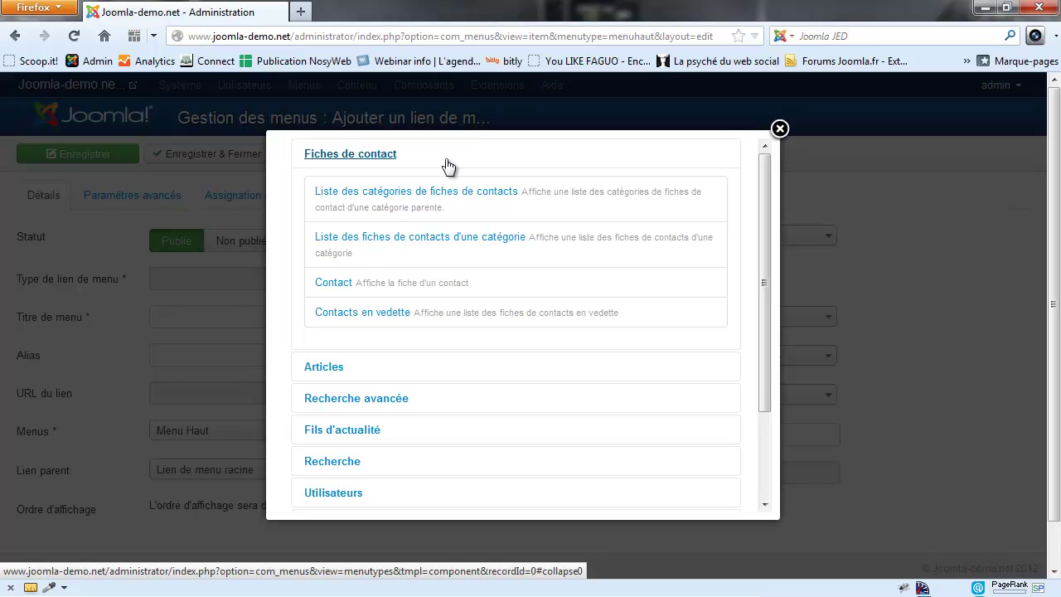
click(340, 288)
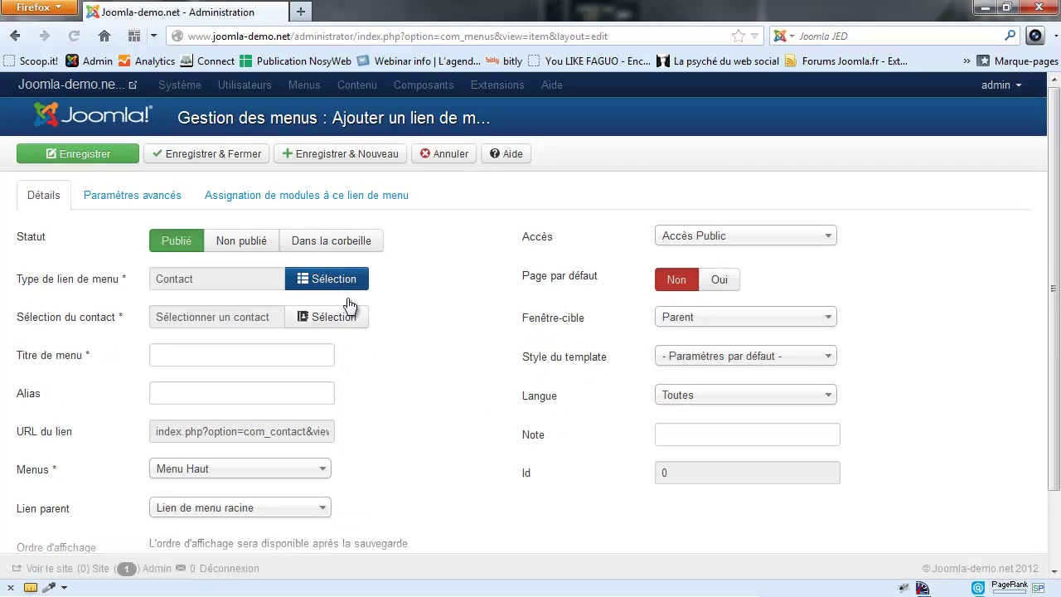
View the contacts selectable for the new menu link, then cancel the link without saving.
click(348, 319)
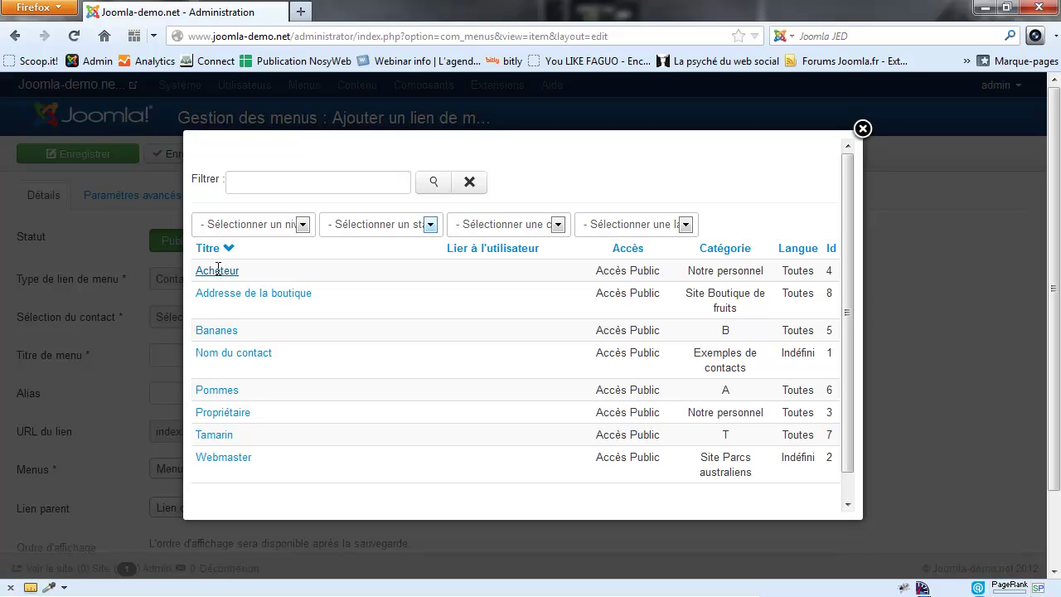
click(862, 128)
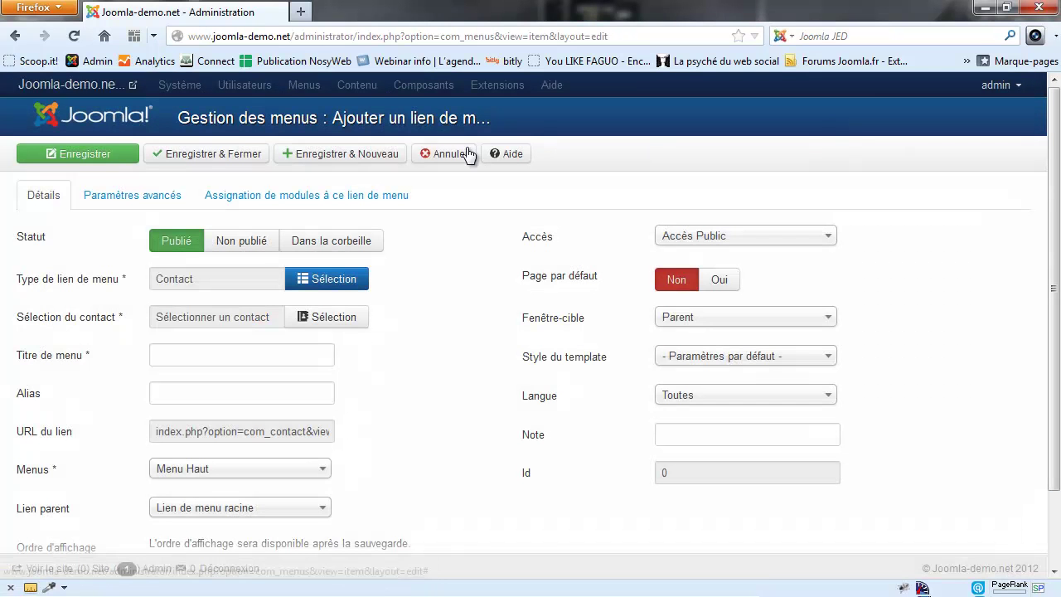
click(445, 154)
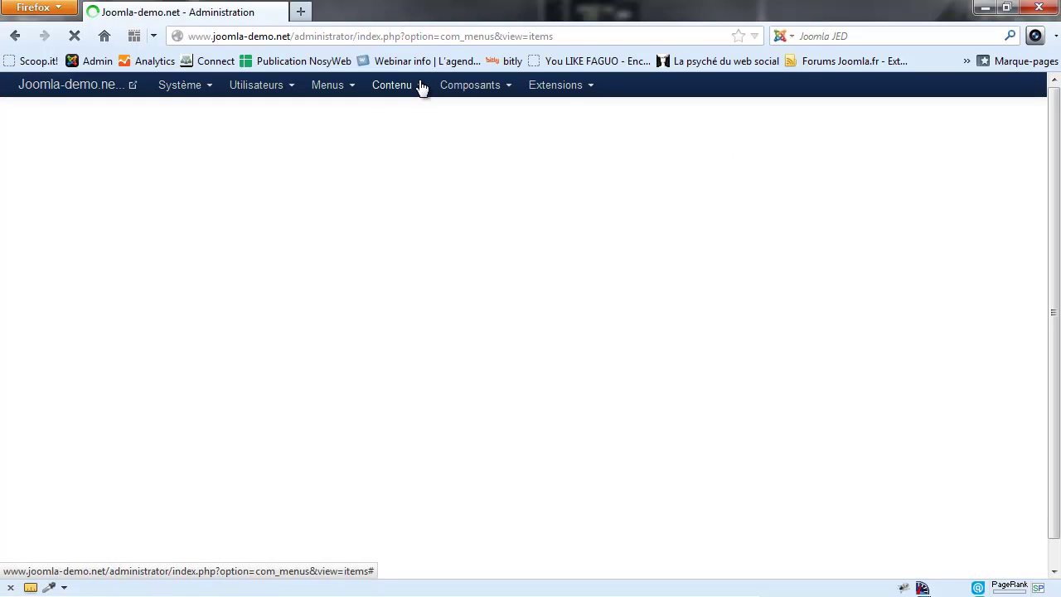
View the Fiches de contact component's contact list, then the Bannières component's banner list.
click(468, 86)
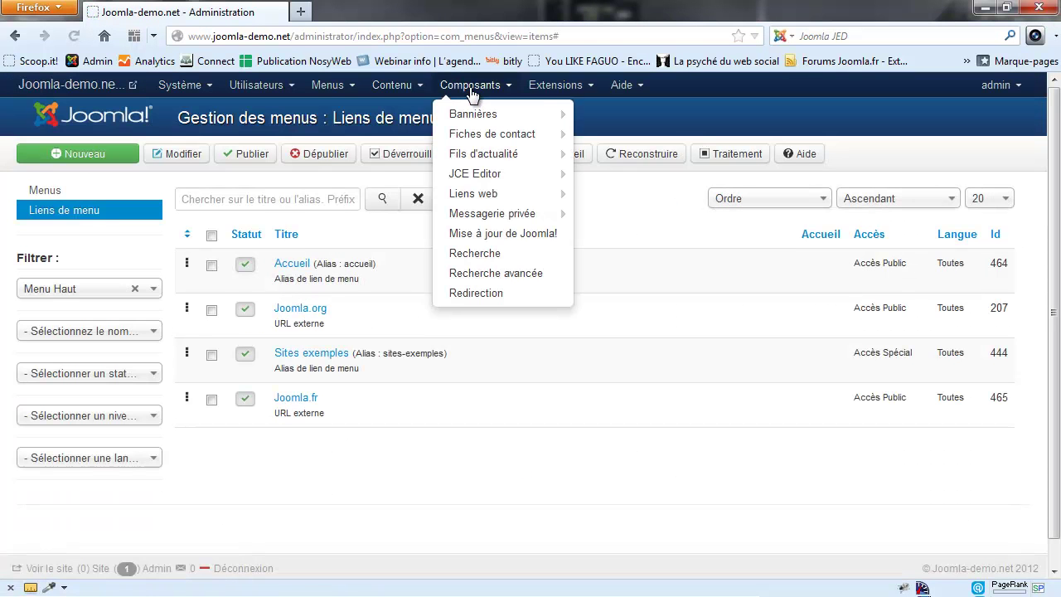
click(472, 136)
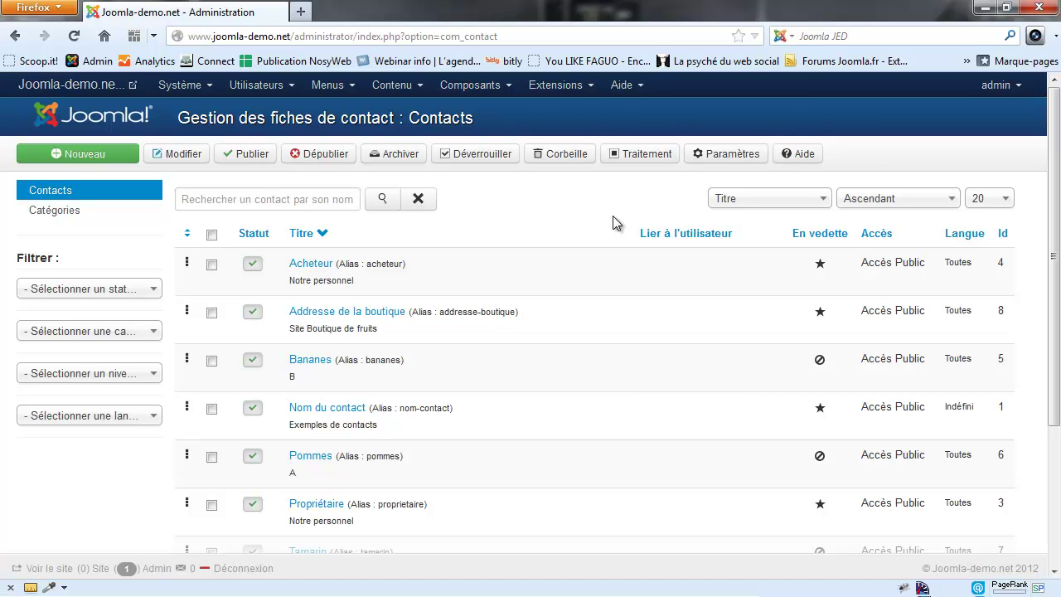
click(474, 85)
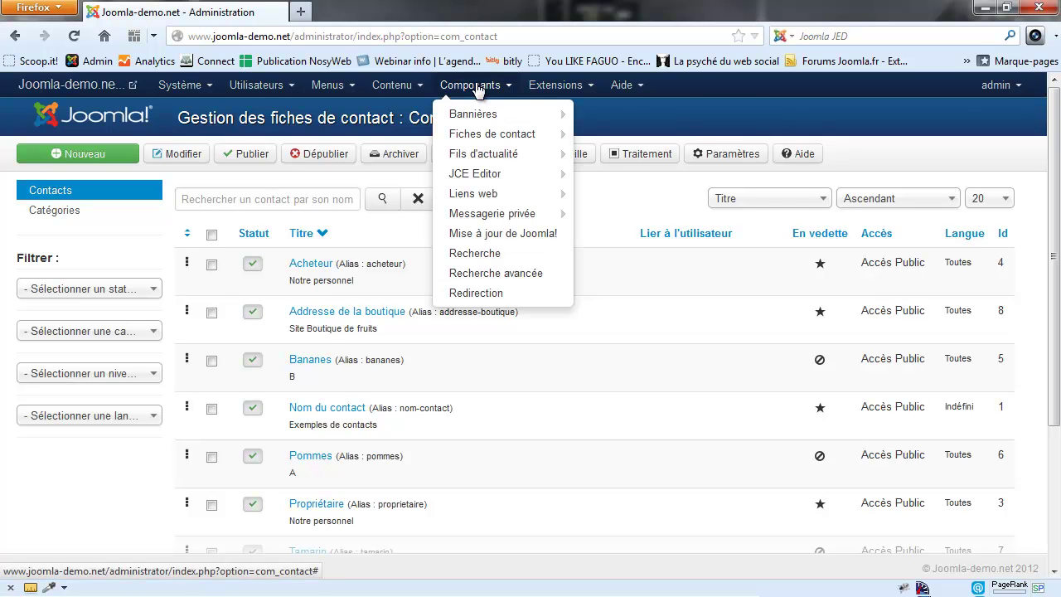
click(479, 116)
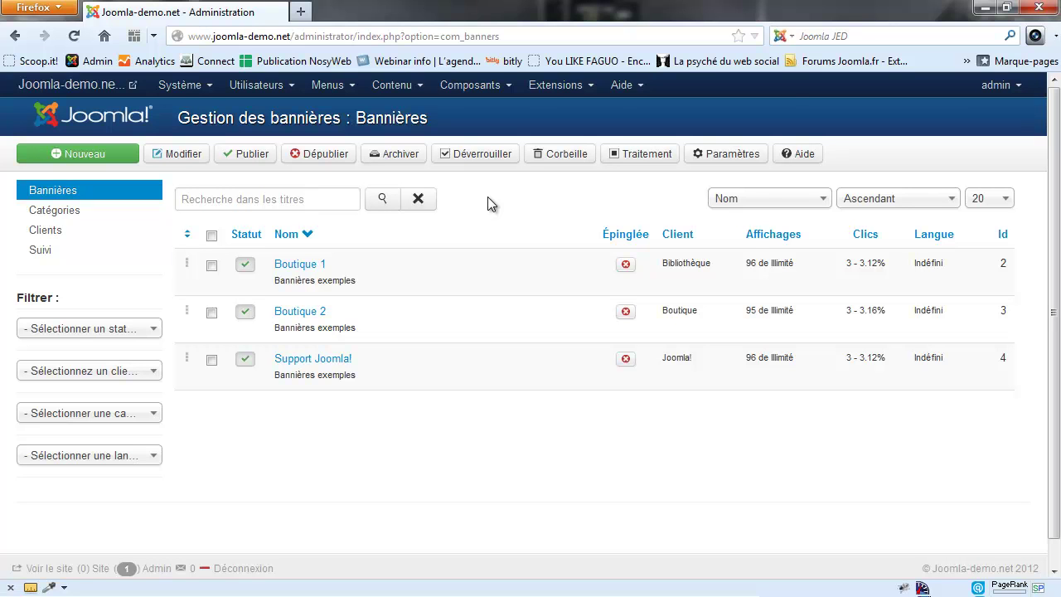
View the module types offered for a new module in module management, then cancel the creation.
click(554, 85)
click(553, 151)
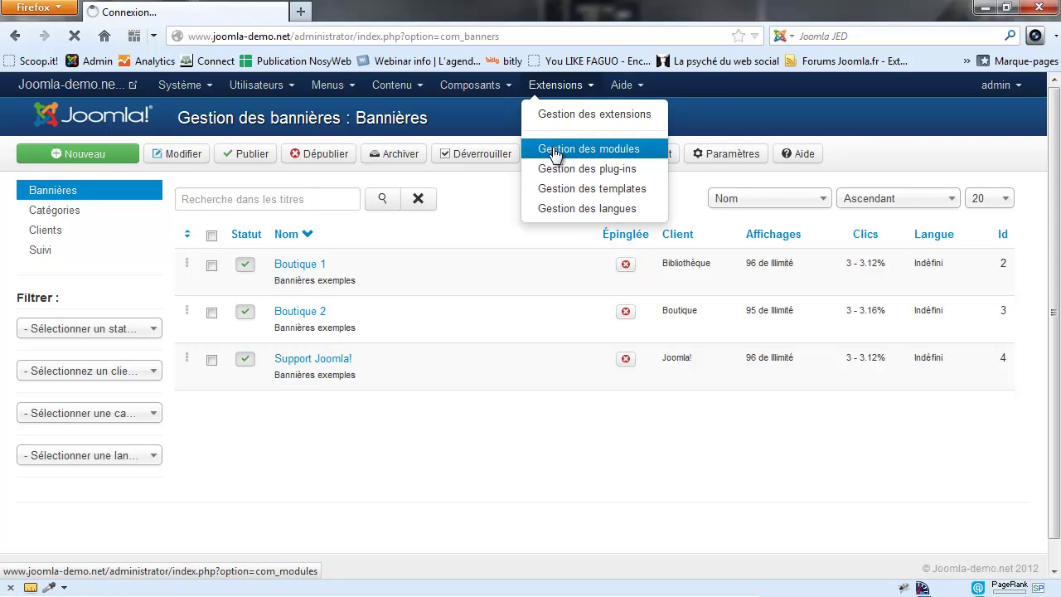
click(108, 154)
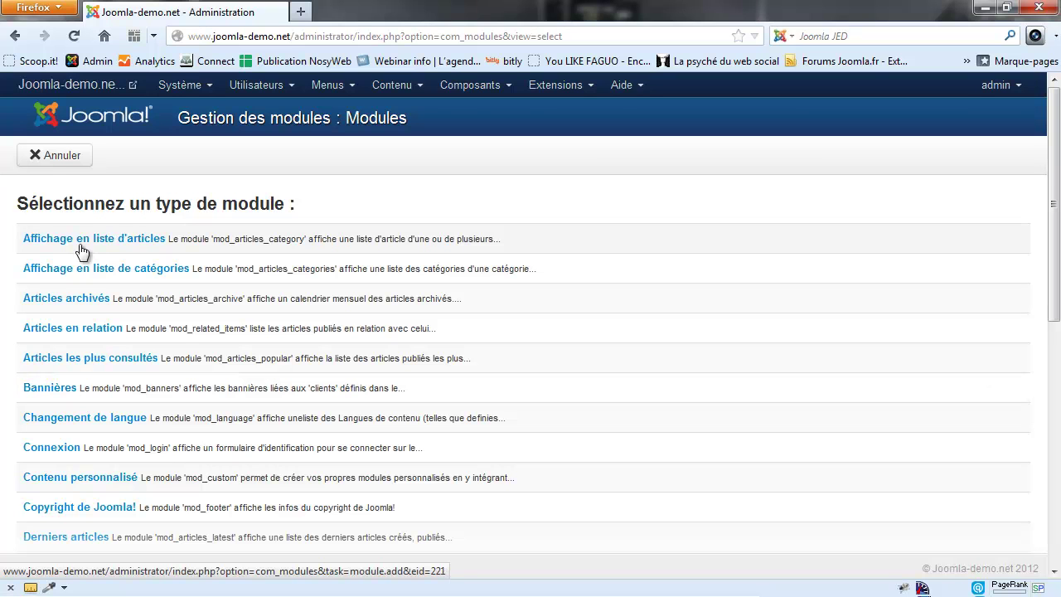
click(52, 159)
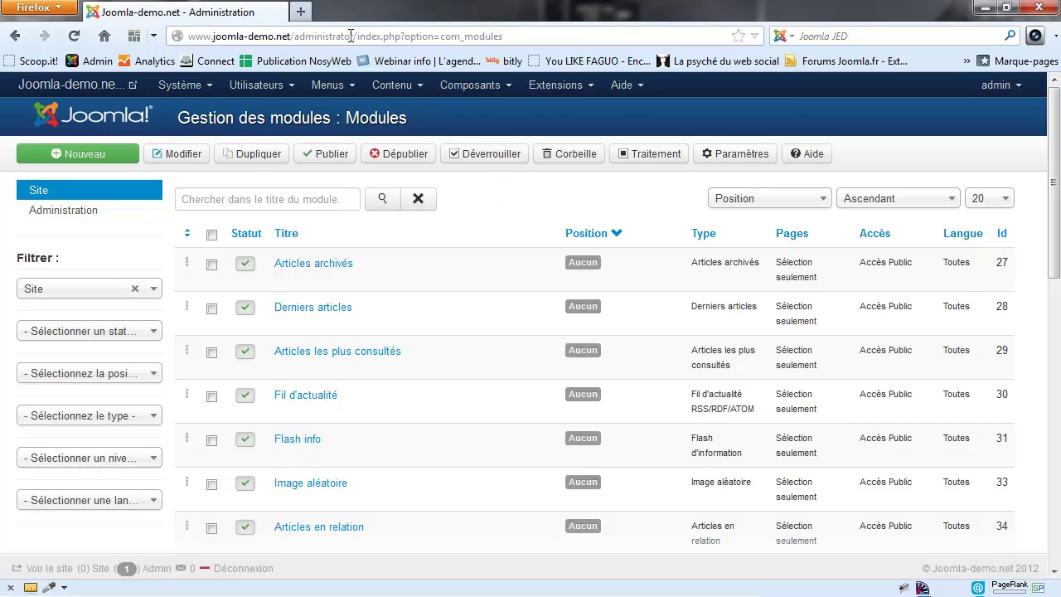
Open the French Joomla extensions directory at extensions.joomla.fr in a new browser tab.
click(302, 7)
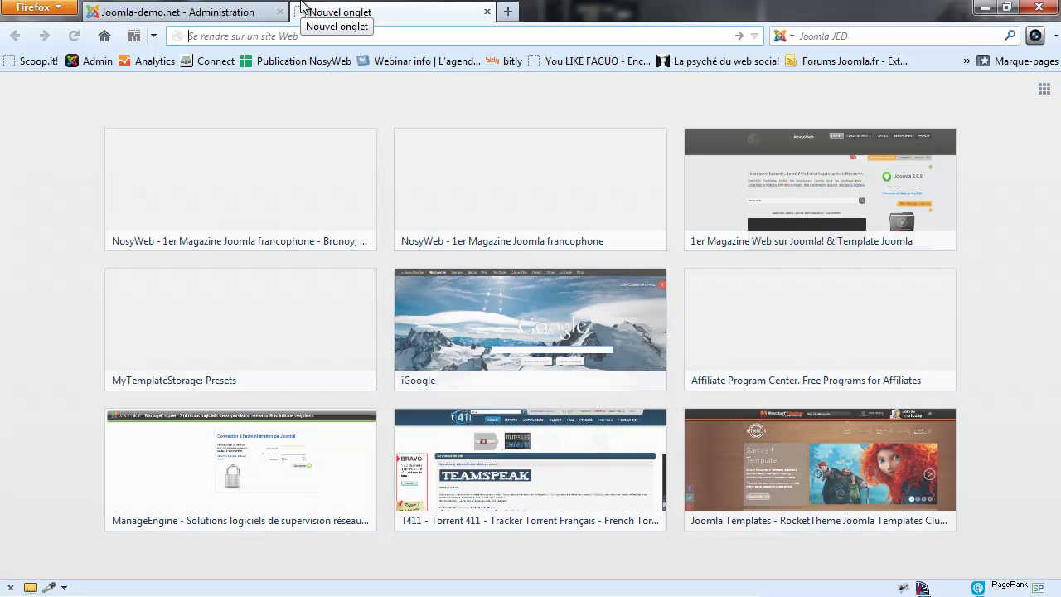
text(extensions.joomla.org/)
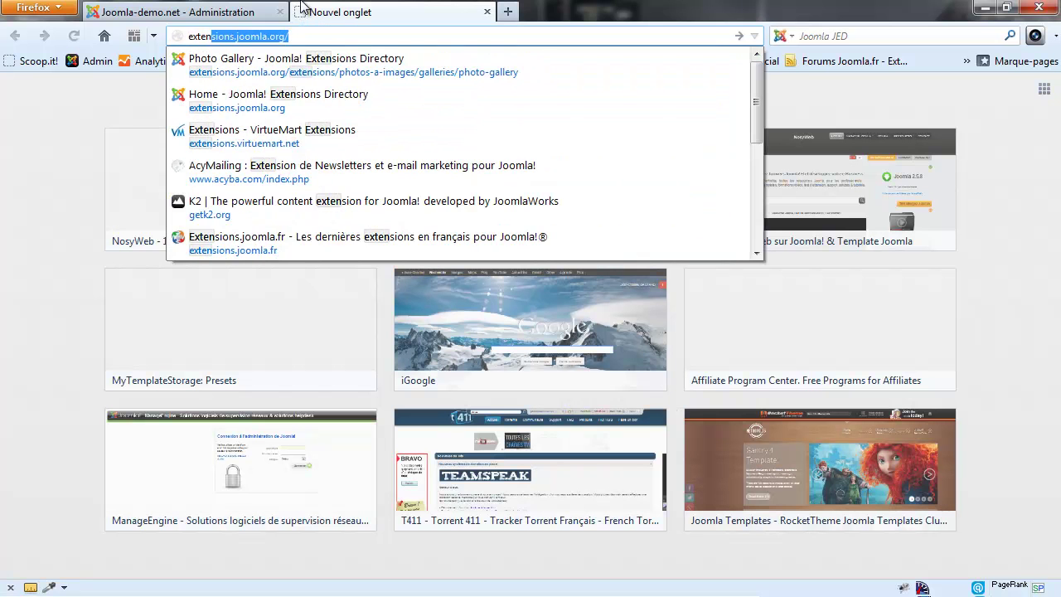
key(End)
key(BackSpace)
key(BackSpace)
key(BackSpace)
key(BackSpace)
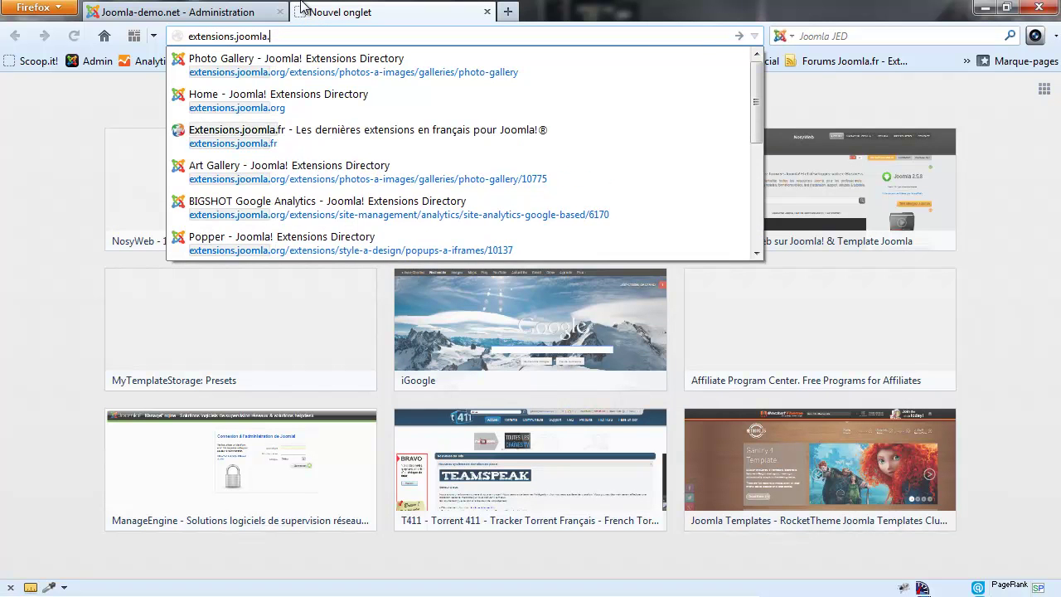
text(fr)
key(Return)
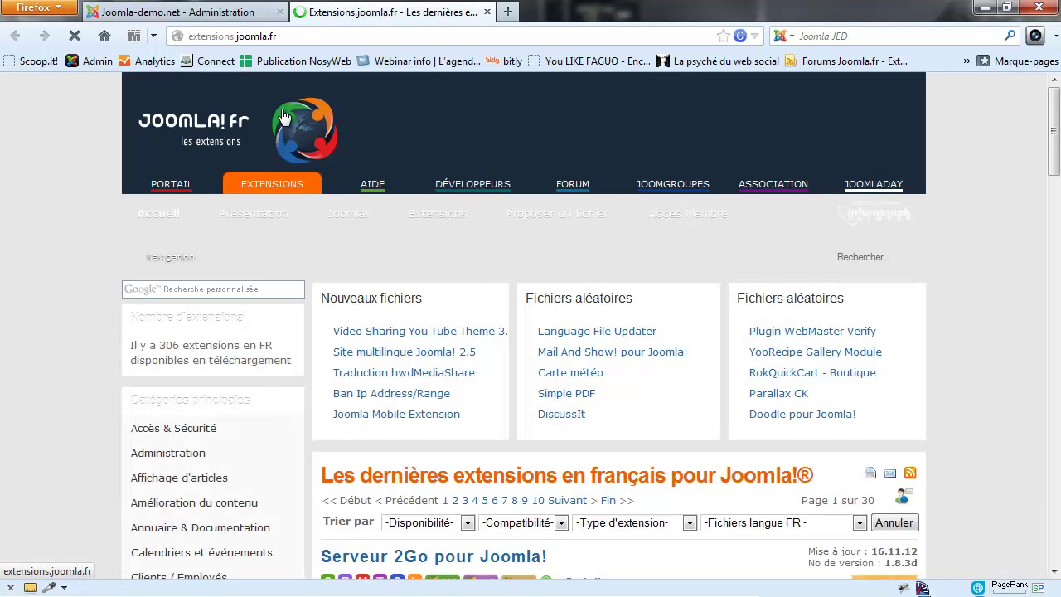
Review the directory's categories and extension type badges, then filter by the Composant type and browse the listed extensions.
mouse_move(373, 282)
scroll(377, 282, down, 3)
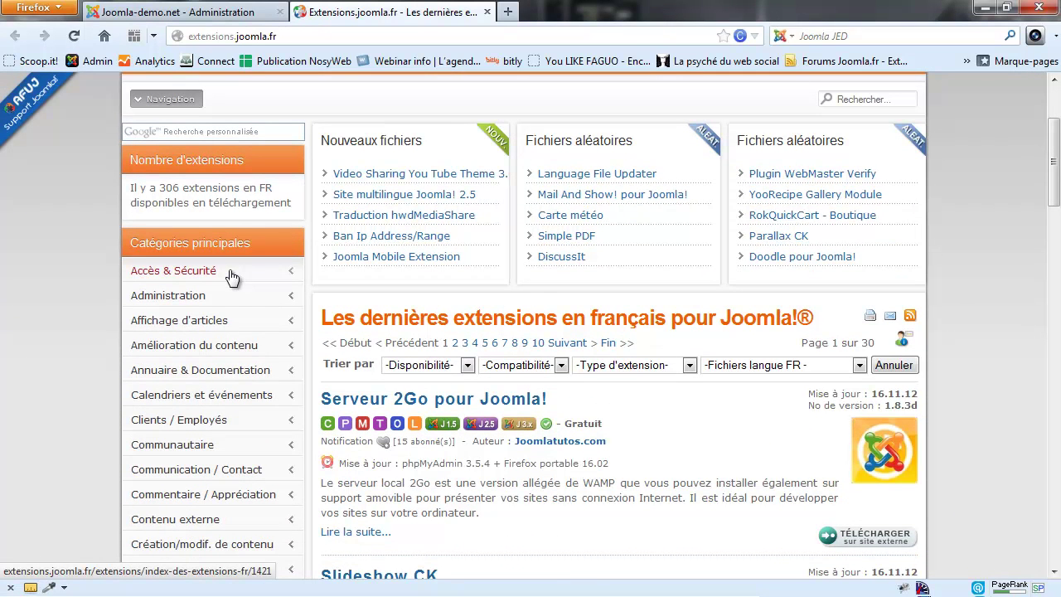
scroll(235, 421, down, 2)
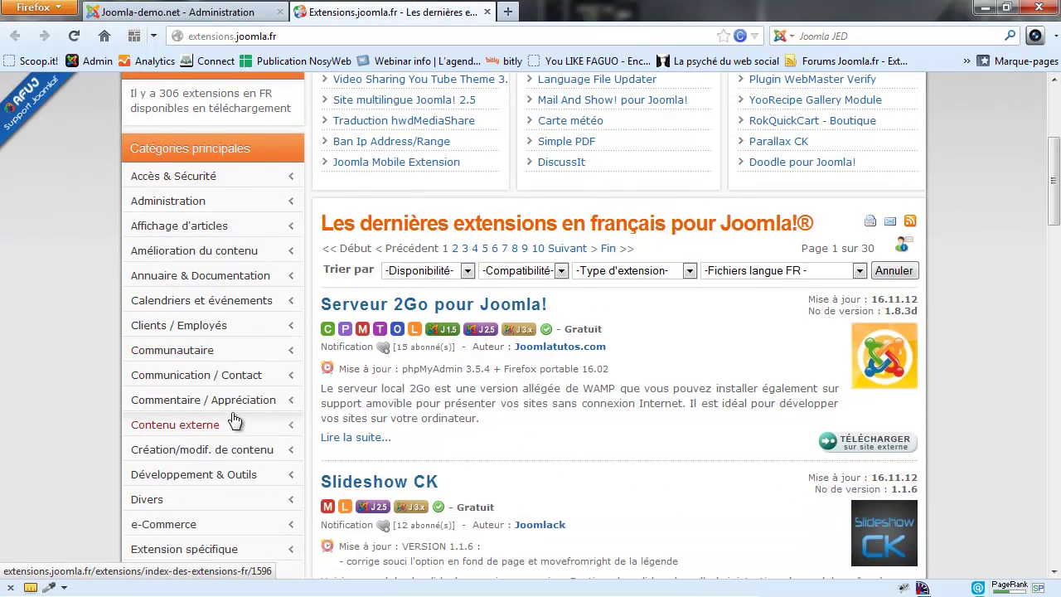
mouse_move(326, 333)
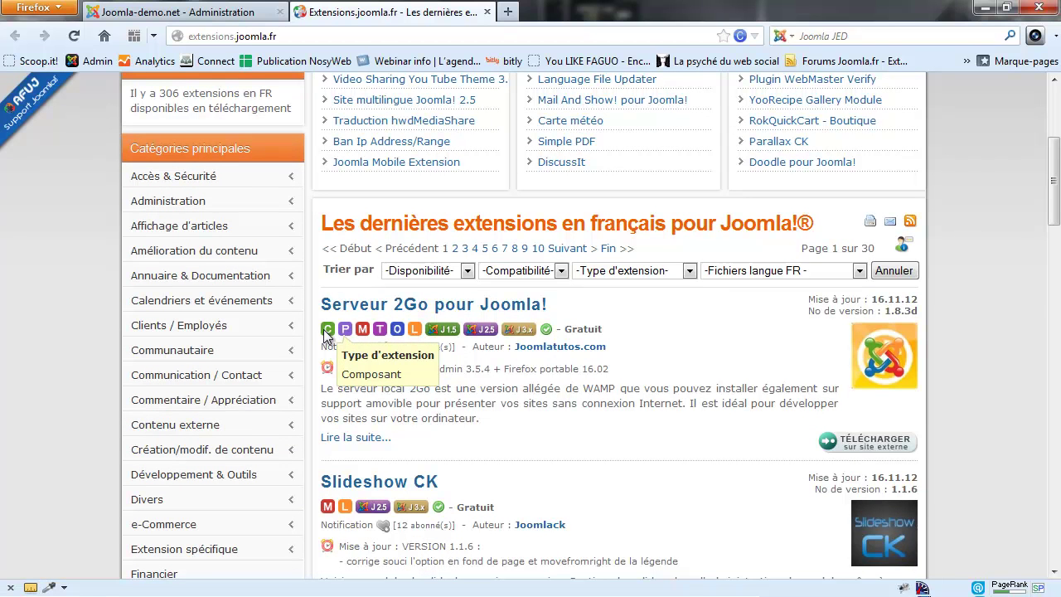
click(595, 275)
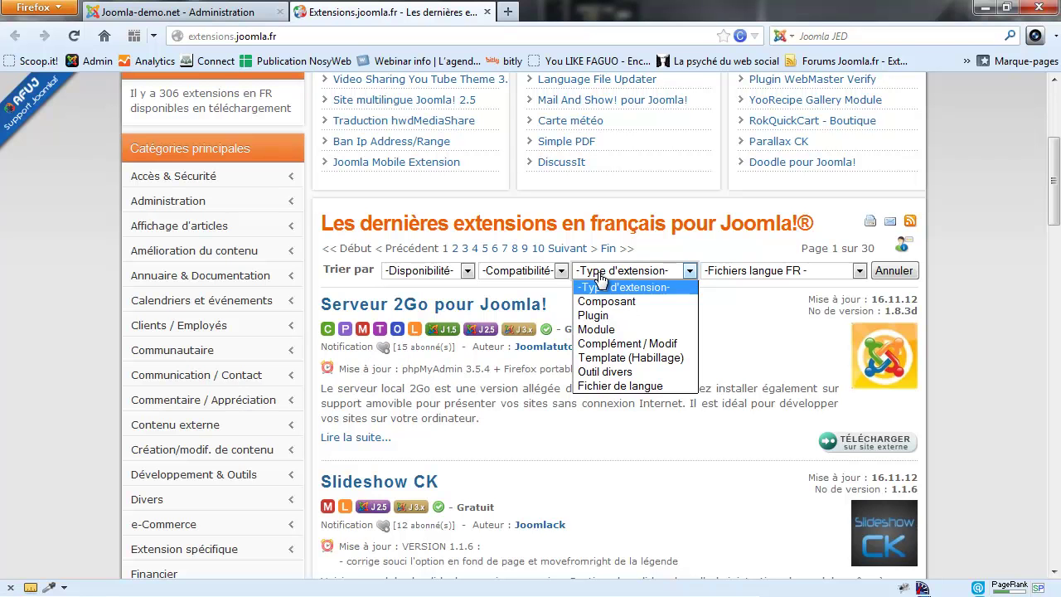
click(602, 303)
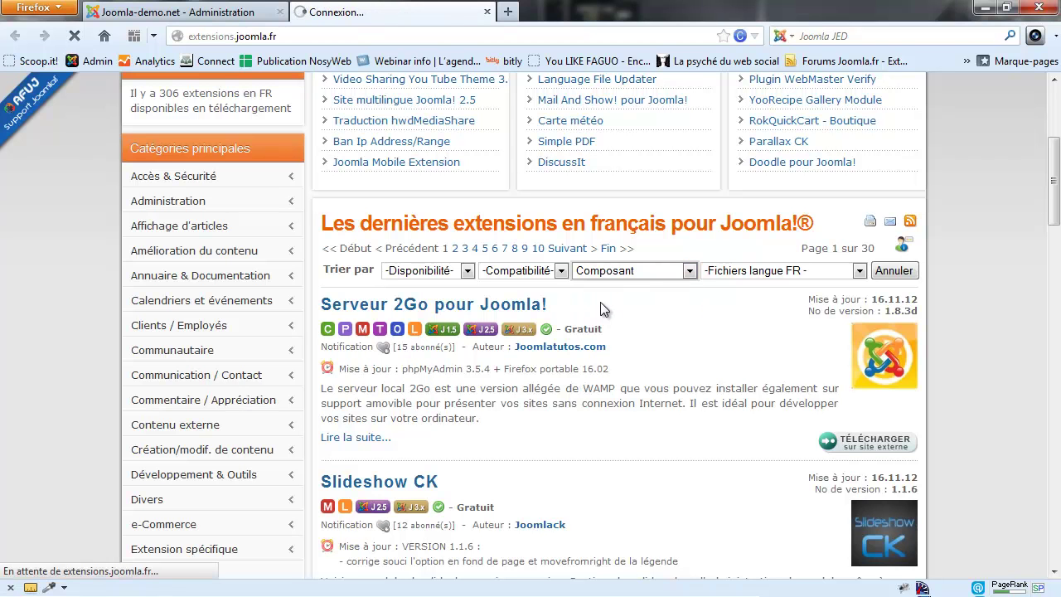
scroll(600, 302, down, 5)
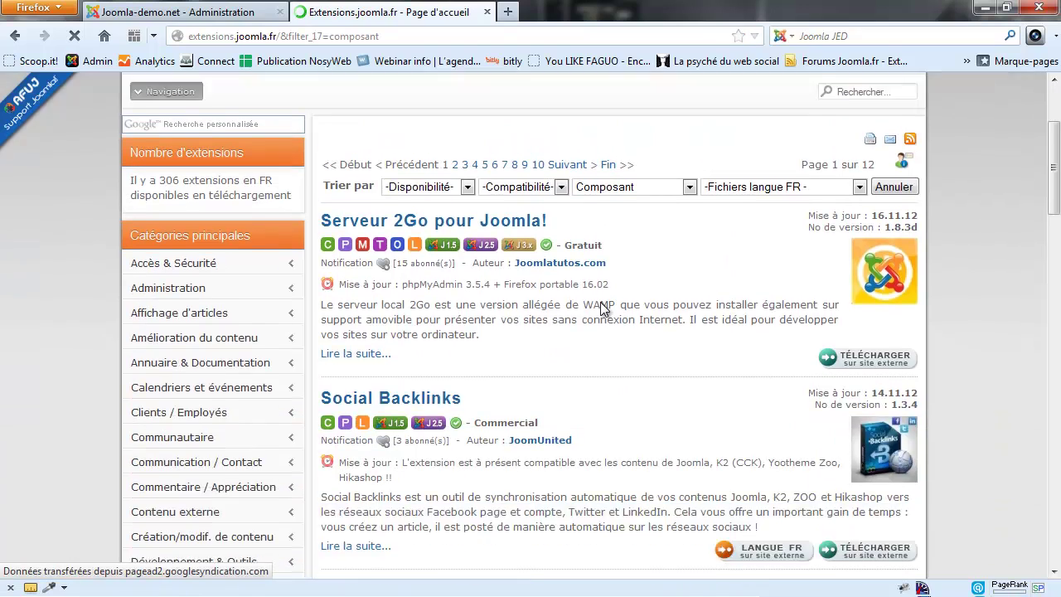
scroll(567, 319, down, 12)
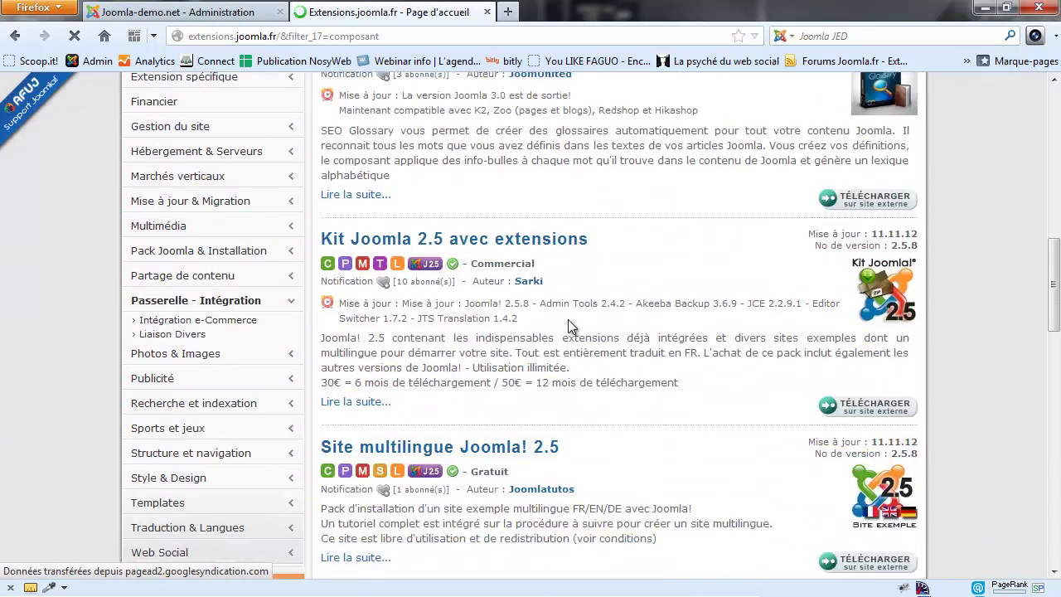
Open the international Joomla Extensions Directory at extensions.joomla.org and check the type badges of its new extensions.
scroll(569, 319, down, 5)
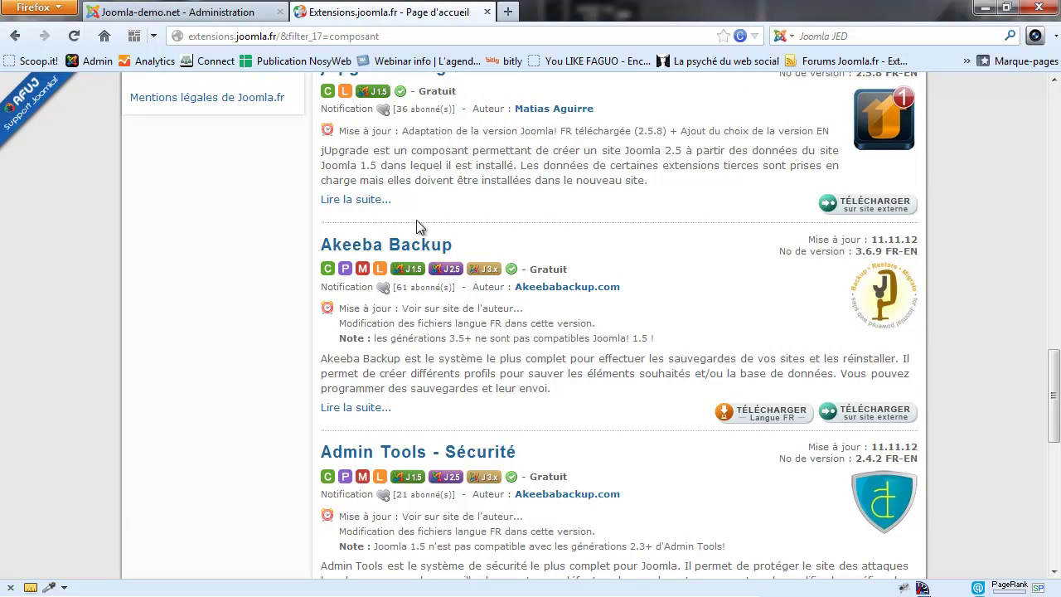
mouse_move(326, 265)
click(270, 37)
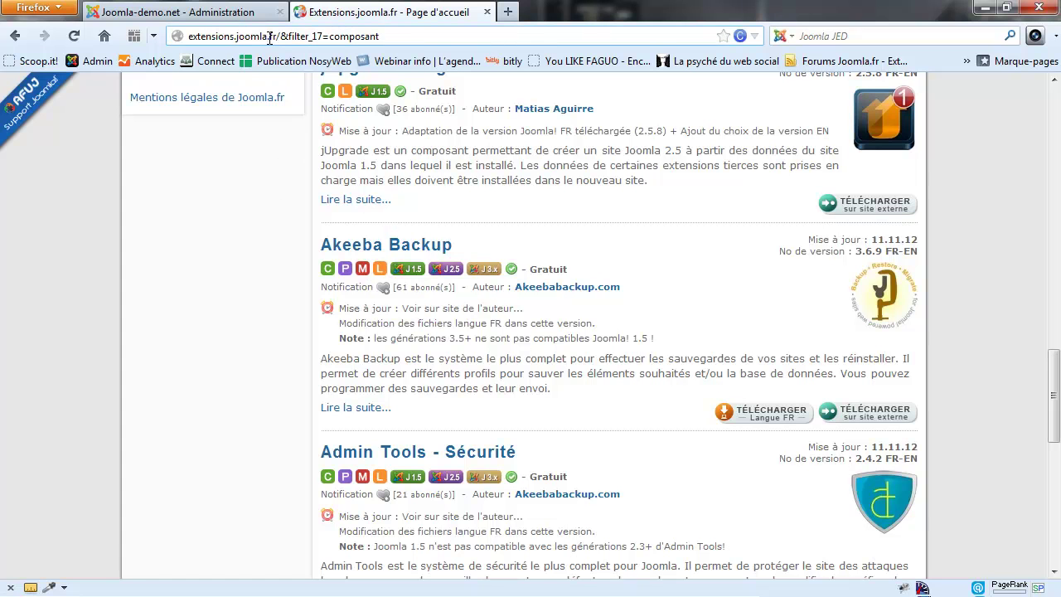
drag(269, 36, 507, 42)
text(org/)
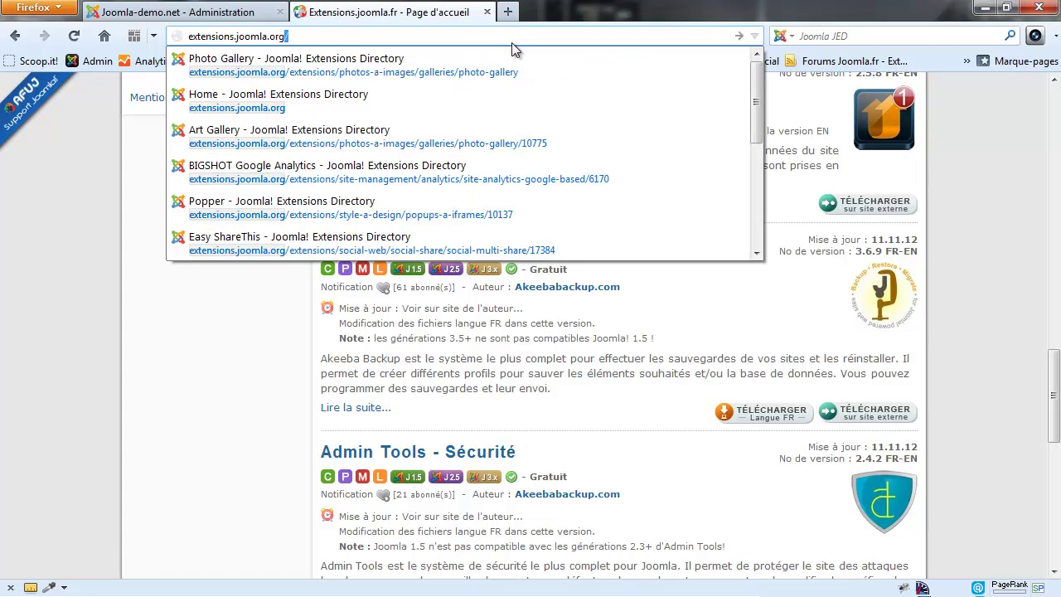
key(Return)
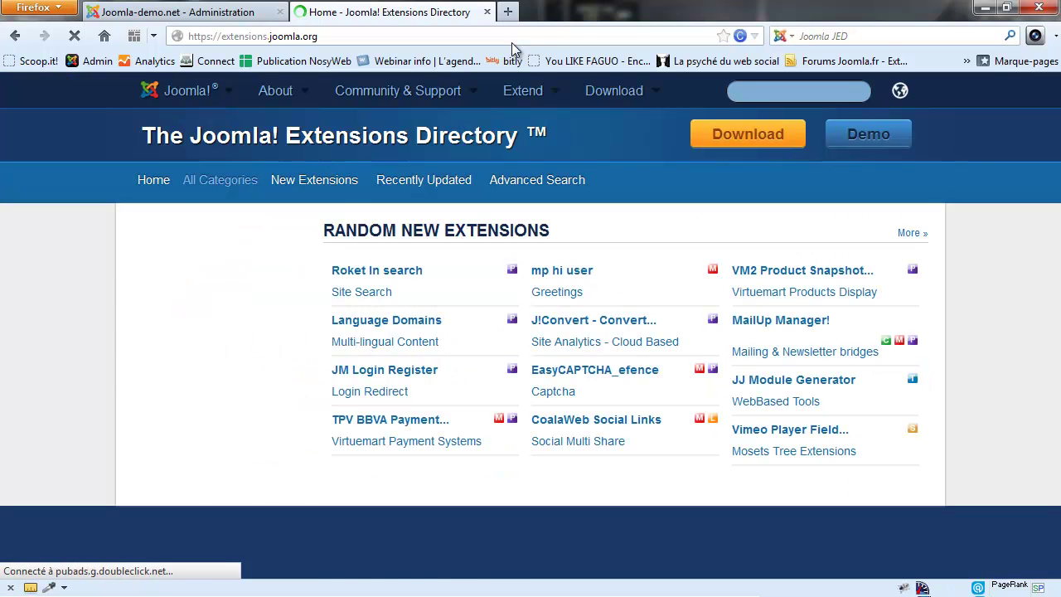
scroll(111, 303, down, 2)
scroll(111, 303, up, 2)
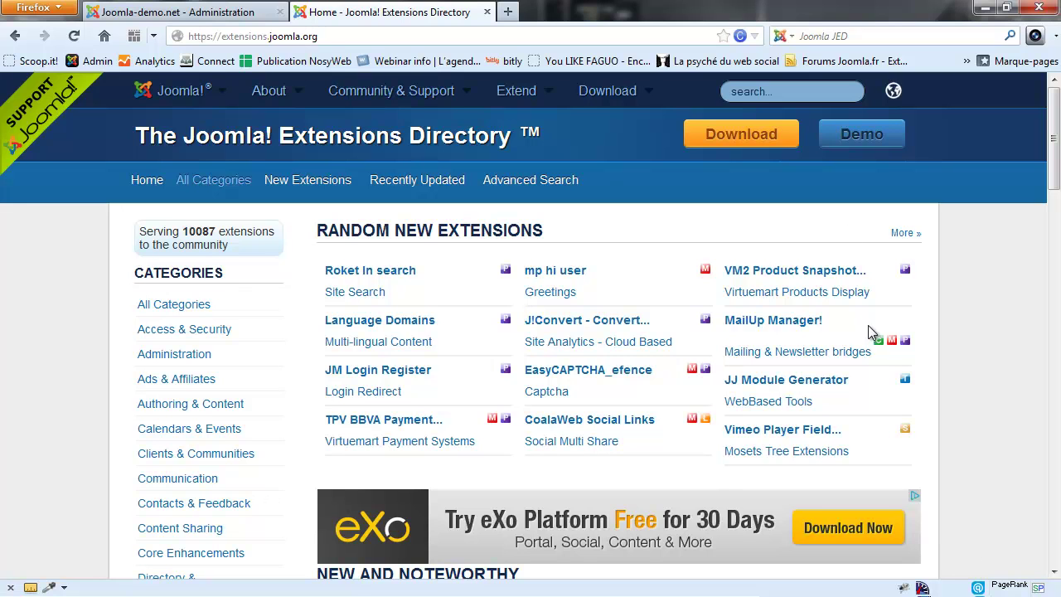
mouse_move(880, 348)
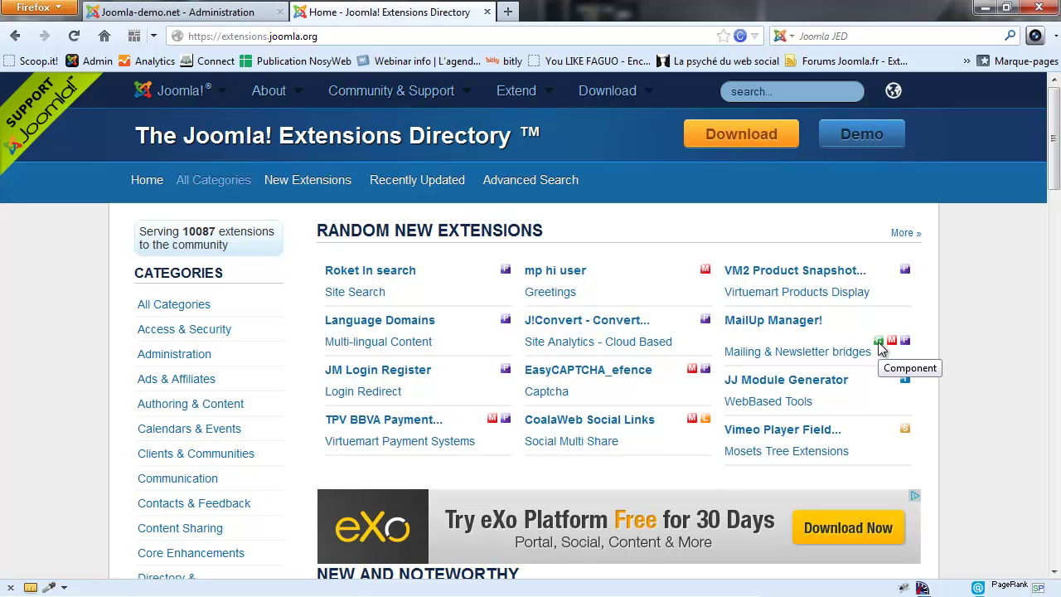
Open the directory's advanced search and restrict it to Joomla 3.x compatible extensions that include a component.
click(511, 190)
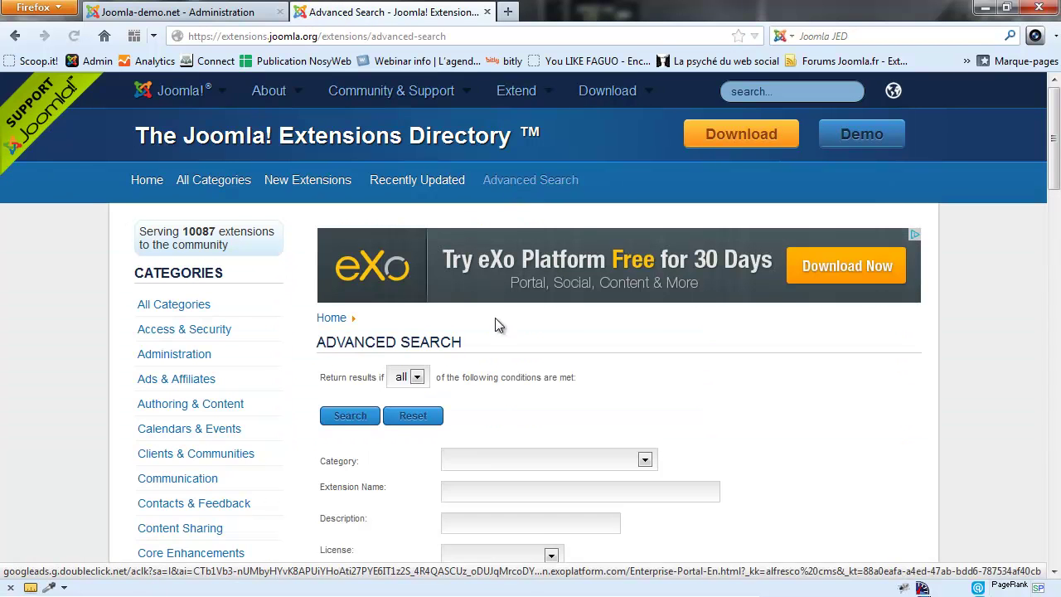
scroll(492, 350, down, 3)
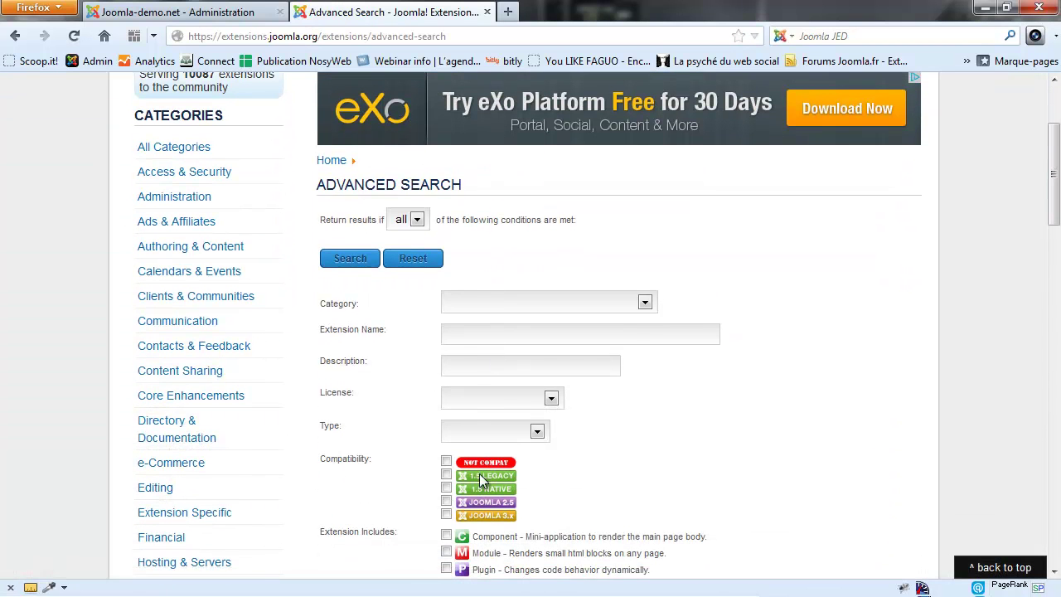
scroll(448, 502, down, 2)
click(446, 420)
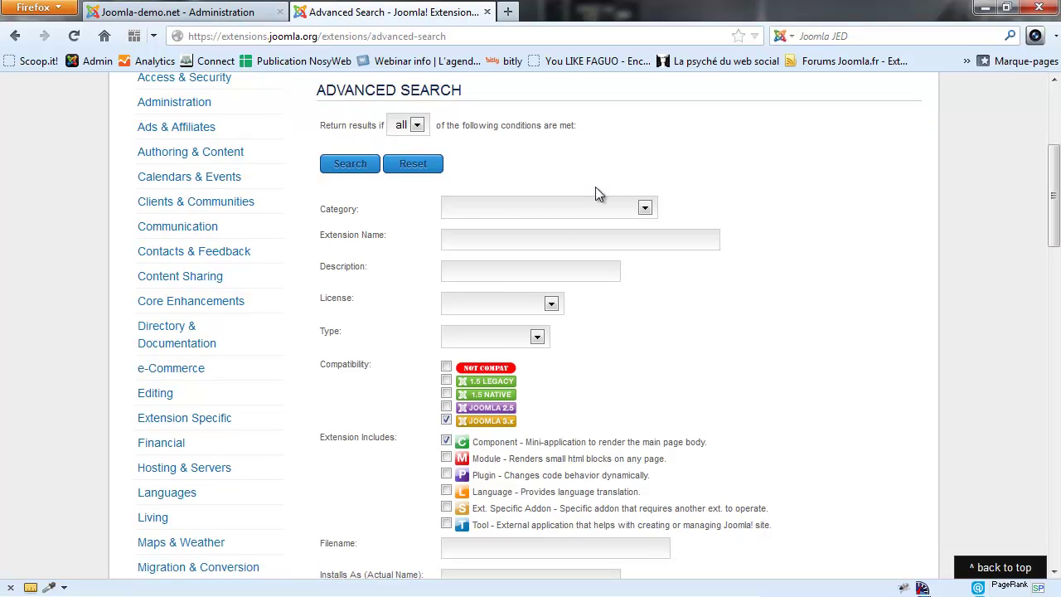
Set the advanced search category to Photos & Images and run the search.
click(646, 207)
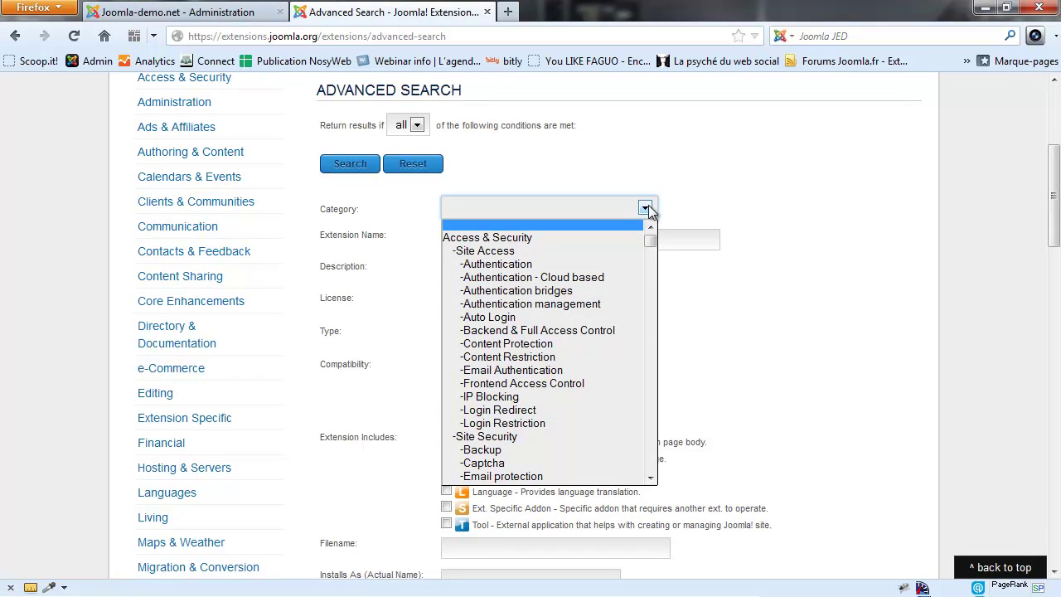
drag(653, 242, 664, 397)
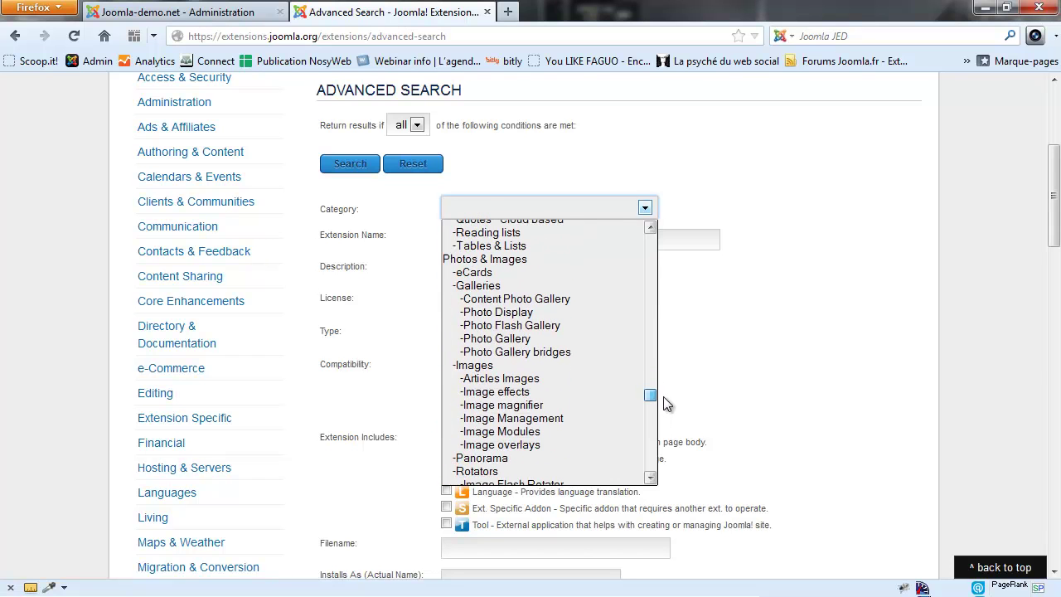
click(496, 257)
click(486, 241)
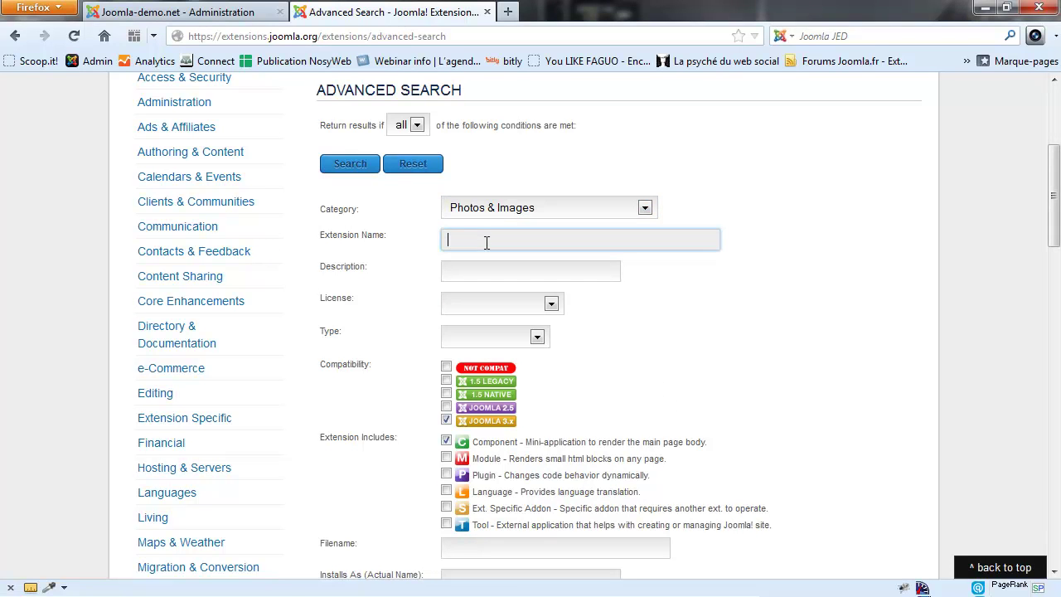
scroll(486, 241, down, 4)
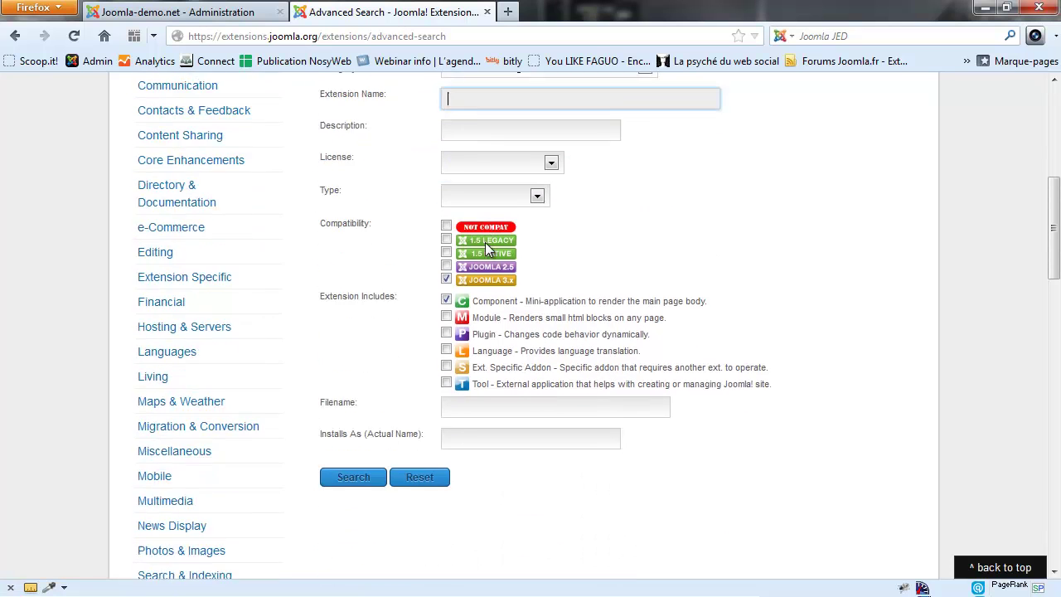
click(354, 431)
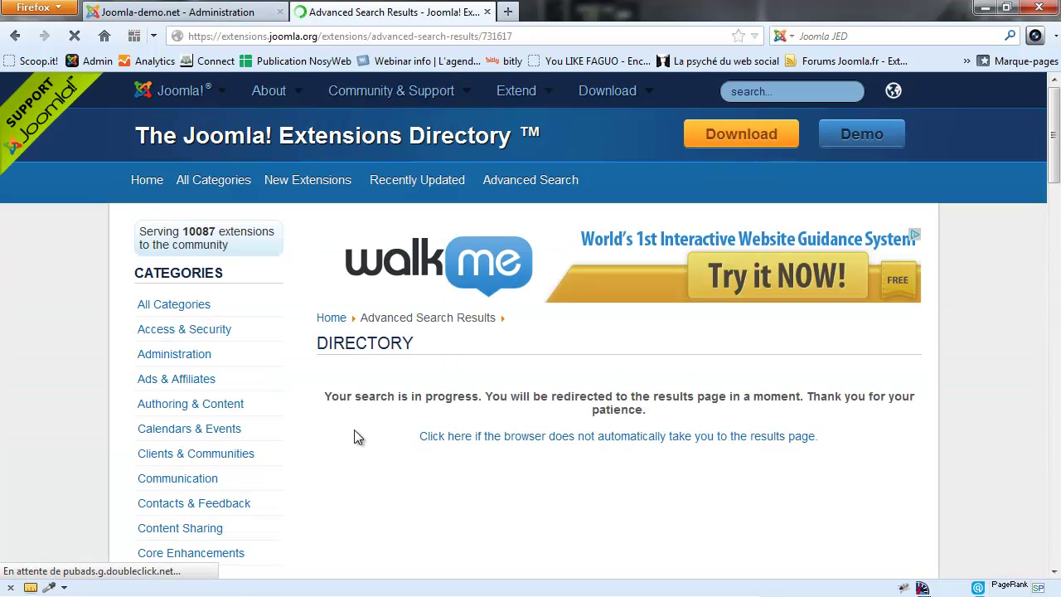
Browse the advanced search results, examining each extension's compatibility and type badges.
scroll(477, 282, down, 2)
scroll(486, 279, down, 2)
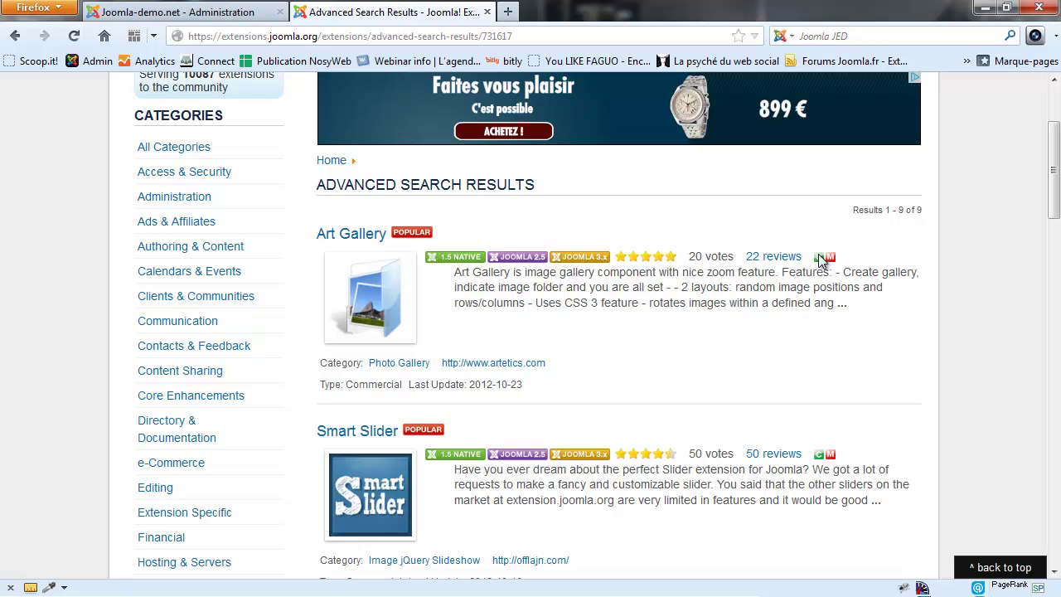
scroll(590, 261, down, 10)
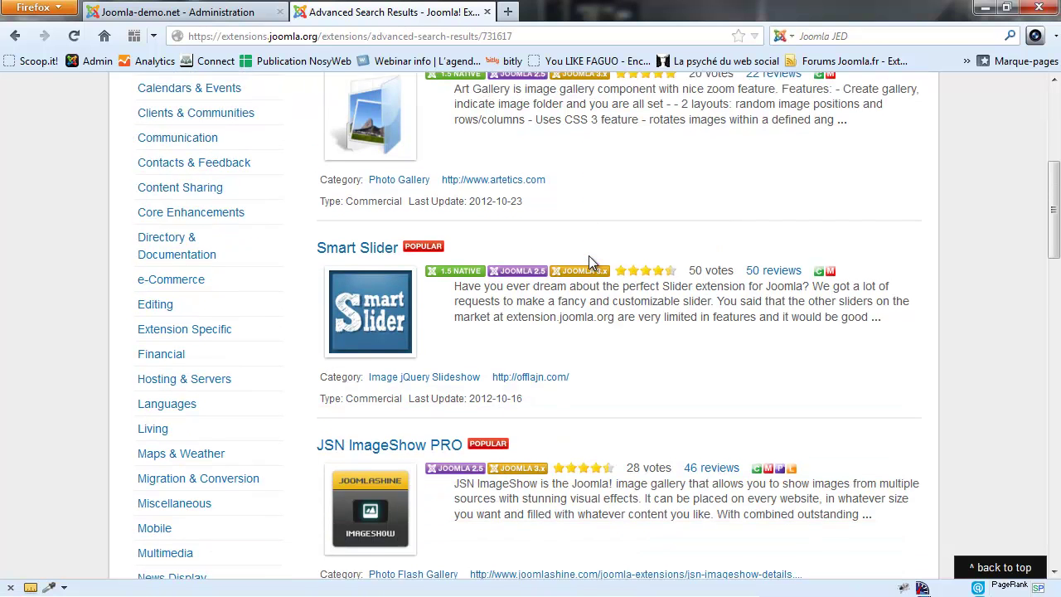
scroll(590, 263, down, 8)
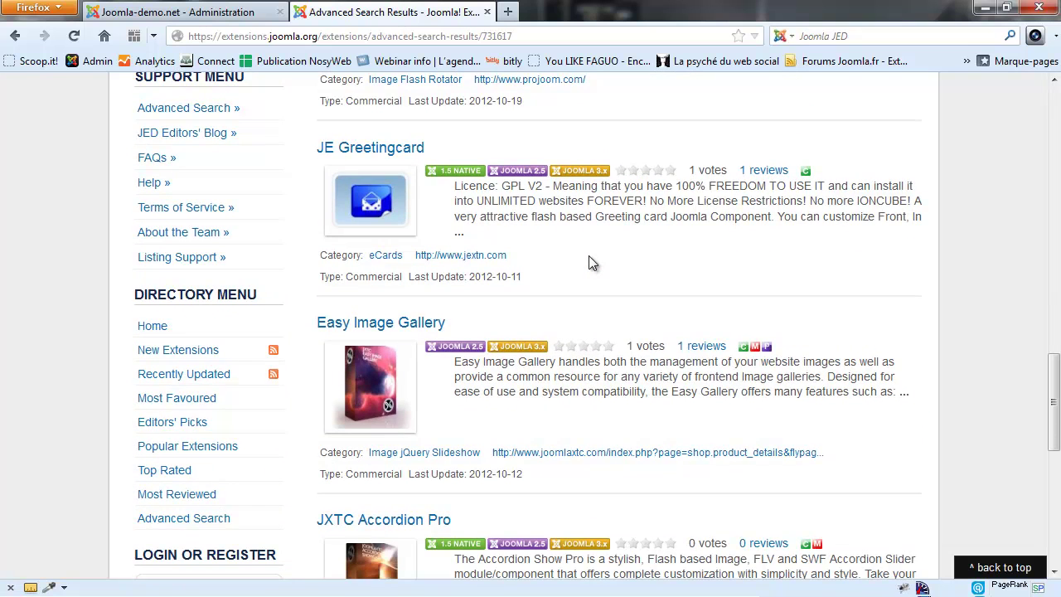
scroll(592, 262, down, 7)
scroll(592, 263, up, 20)
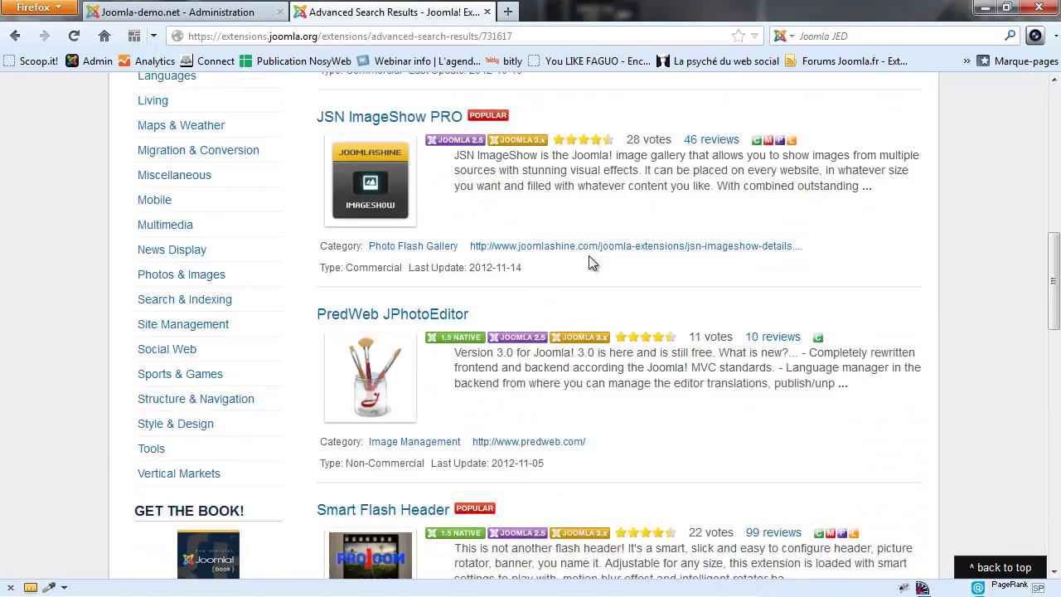
scroll(589, 258, up, 3)
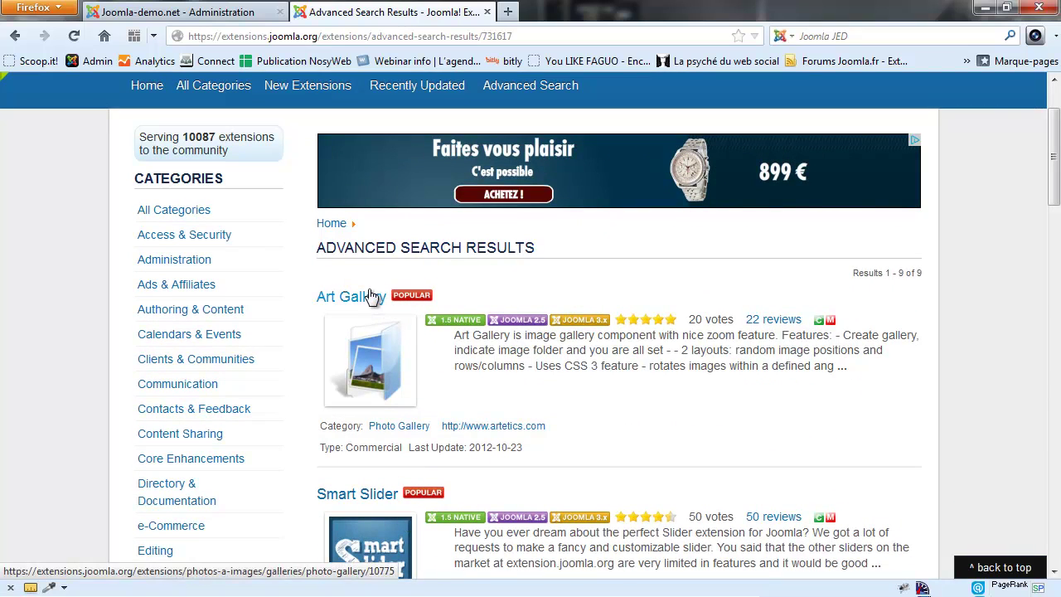
Open the Art Gallery extension page and review its version, rating, and download, demo and support links.
click(365, 303)
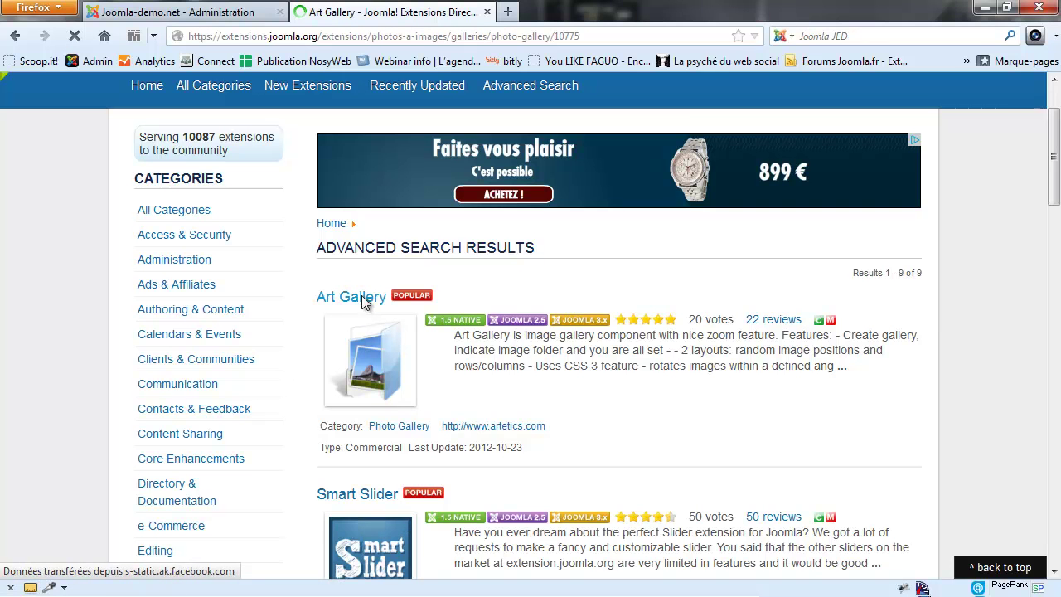
scroll(323, 336, down, 5)
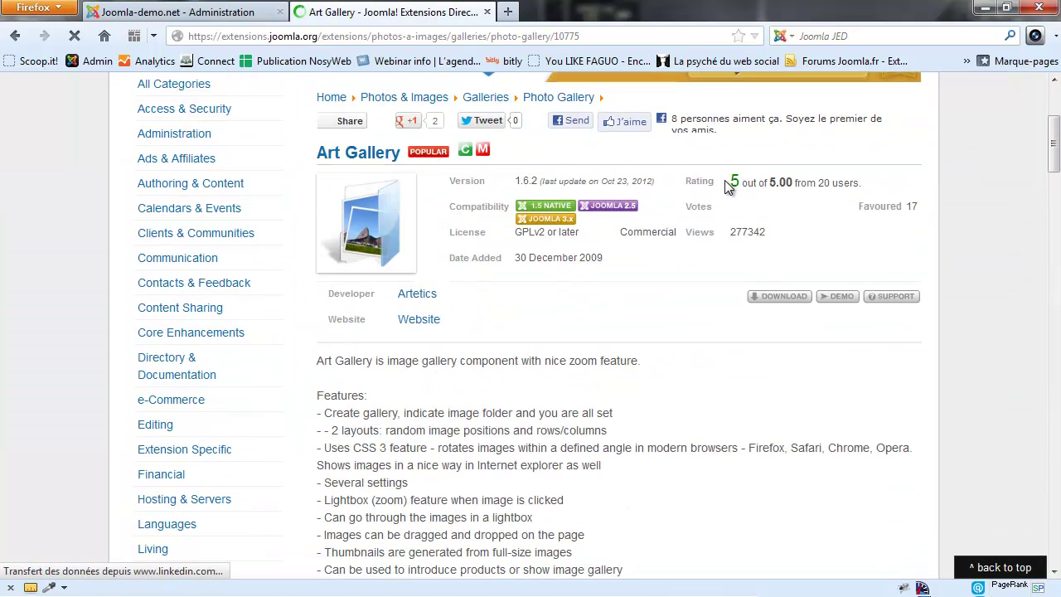
drag(600, 181, 657, 186)
click(647, 311)
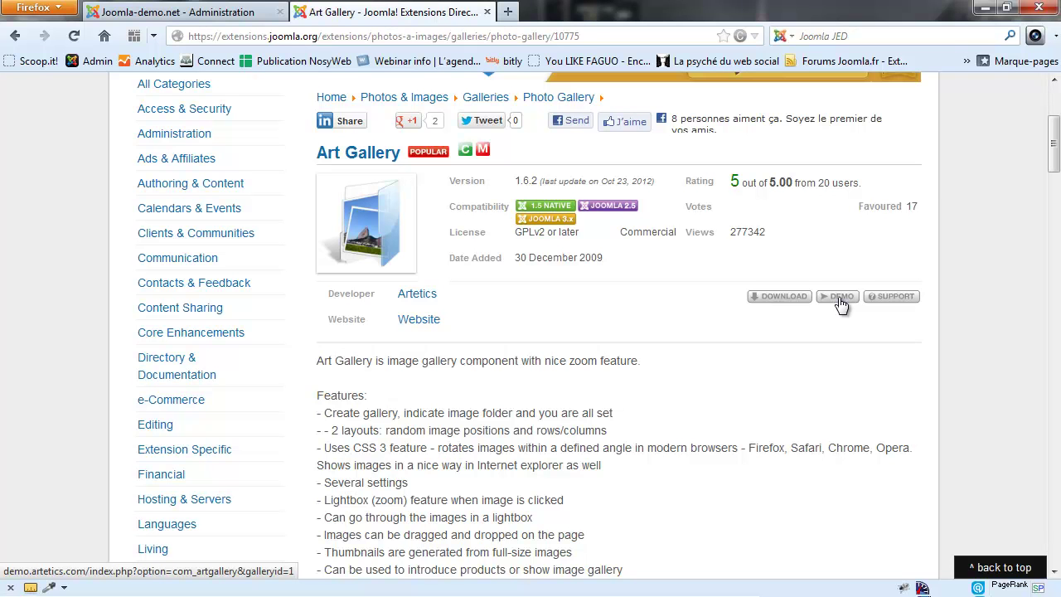
Return to the Joomla administration, open the extension installation page and check the list of available components.
click(175, 12)
click(555, 86)
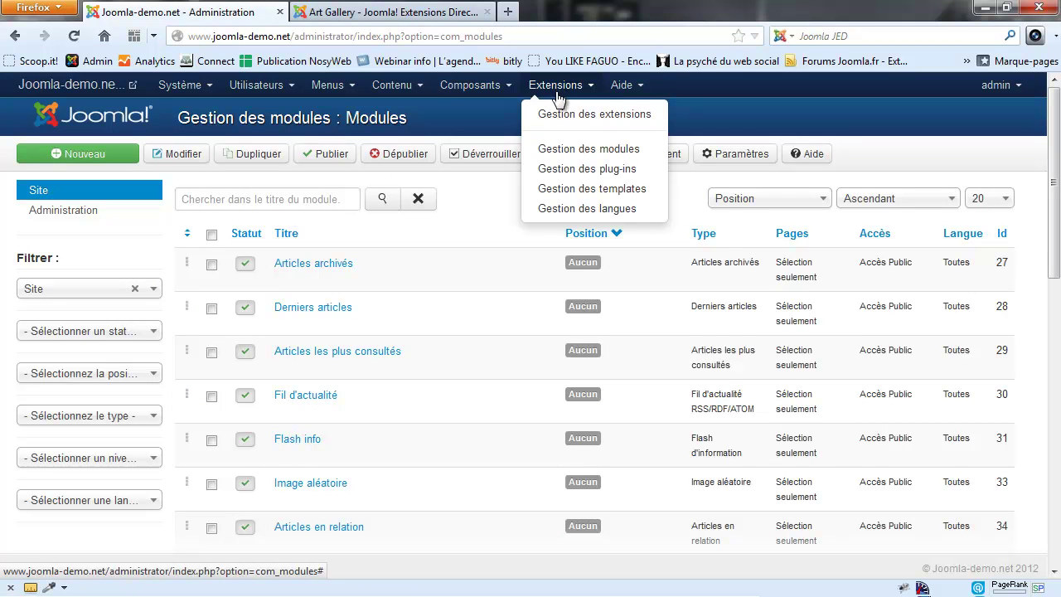
click(561, 119)
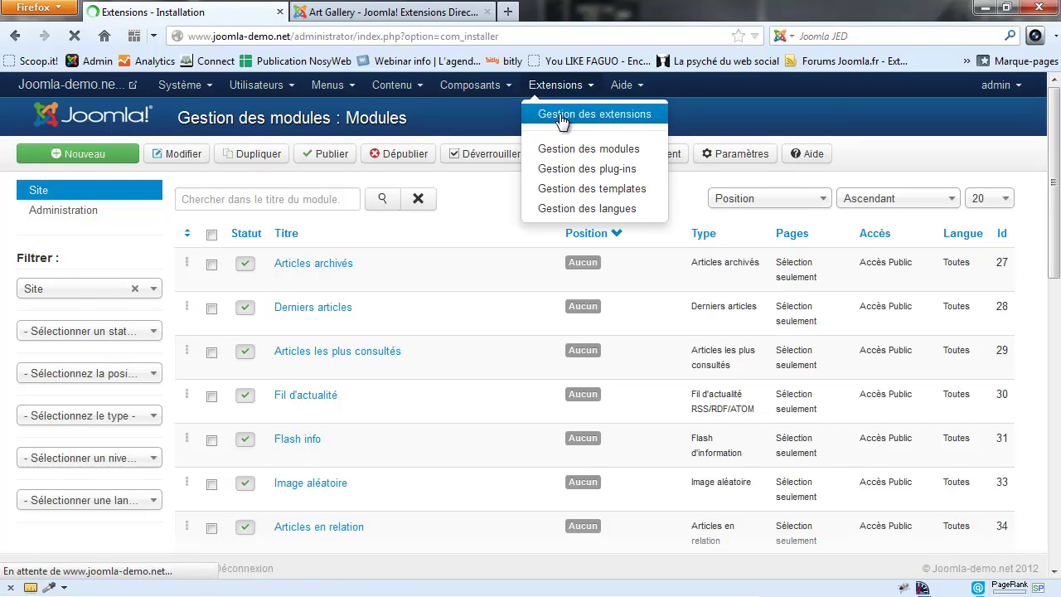
click(488, 86)
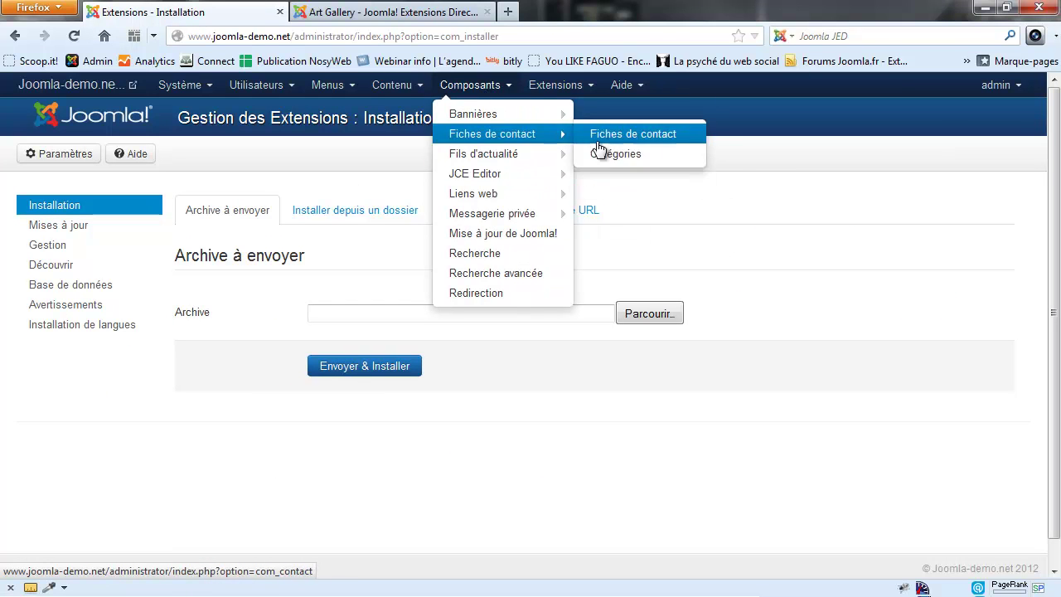
click(663, 208)
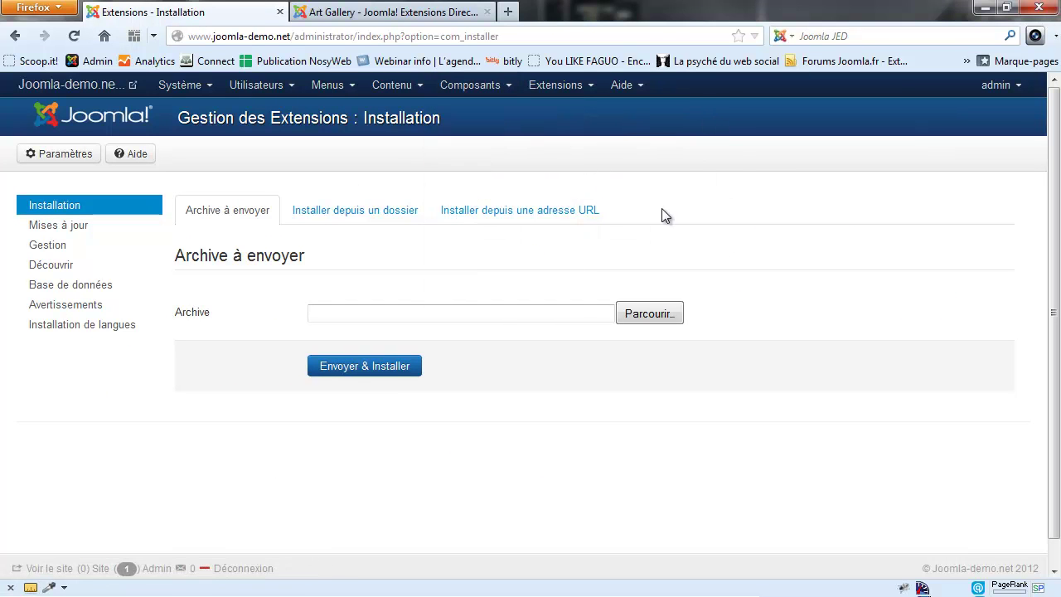
Install the K2 component from the archive K2_v2.6.1.zip in the Projet CMS\Composants\J3.0 folder.
click(416, 313)
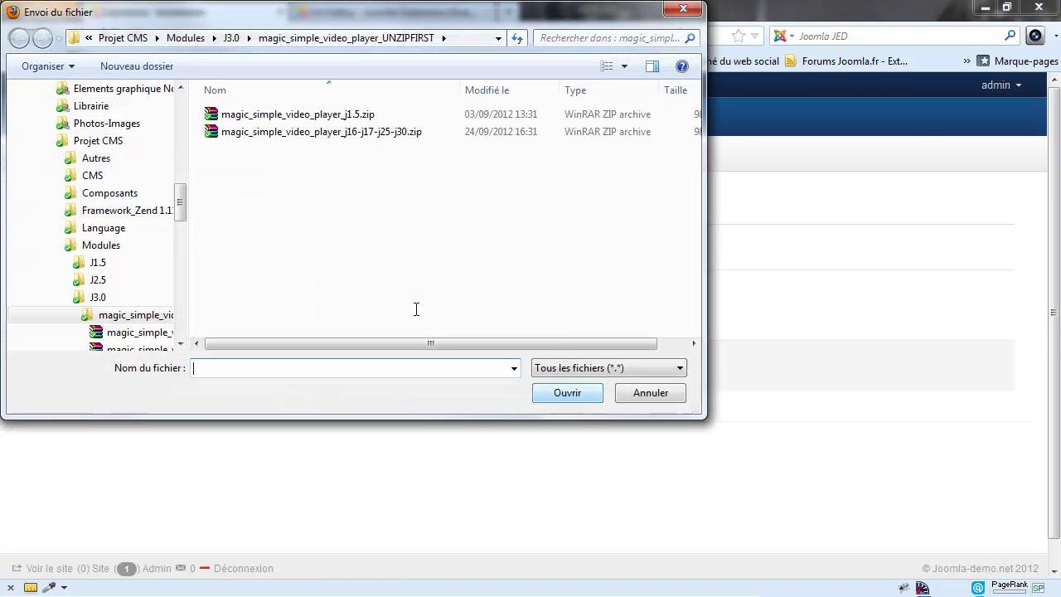
click(123, 39)
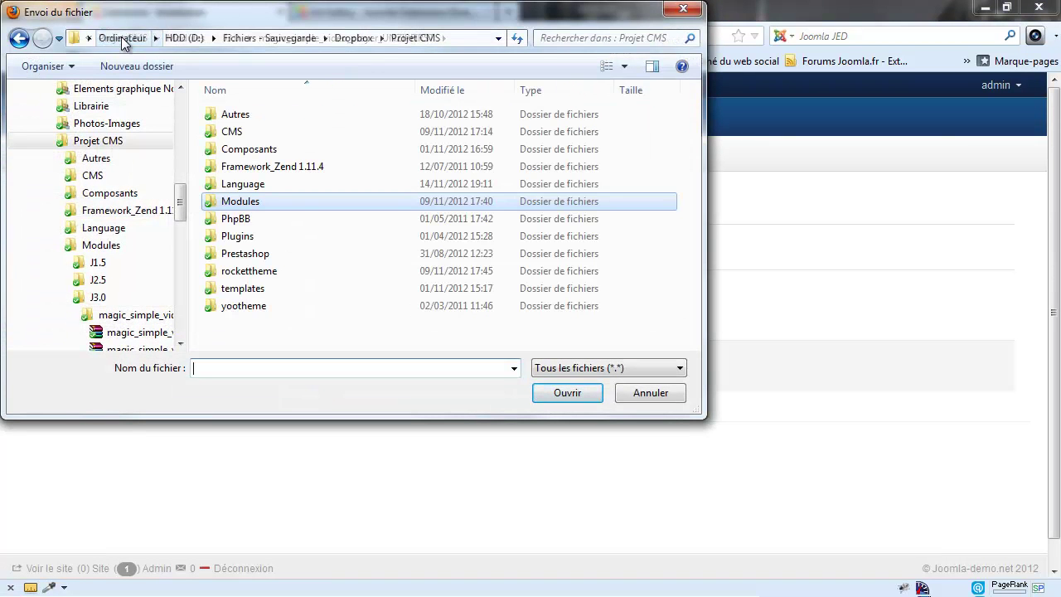
double_click(241, 149)
double_click(241, 148)
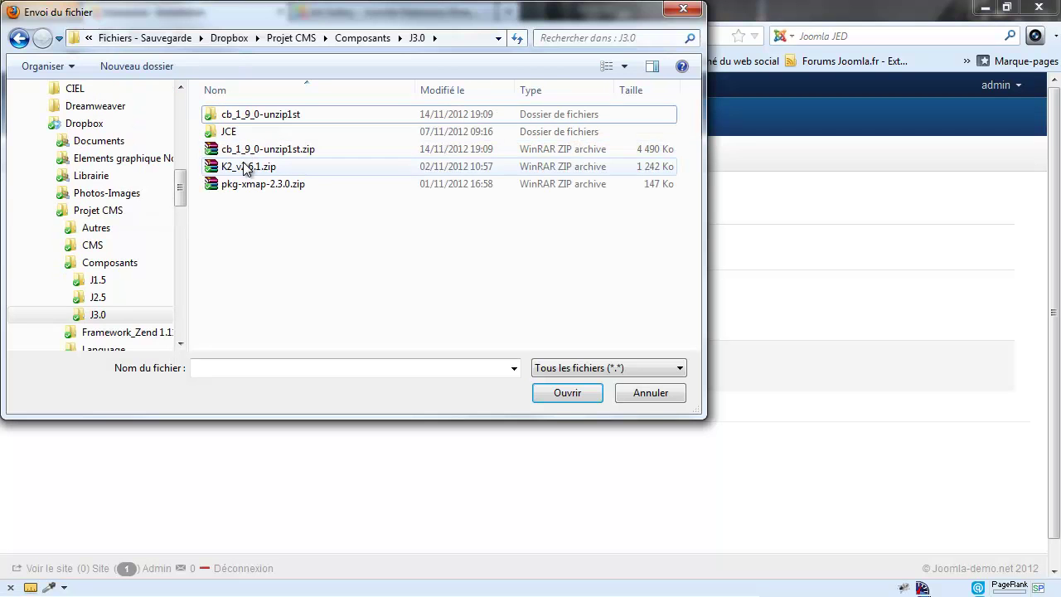
double_click(245, 167)
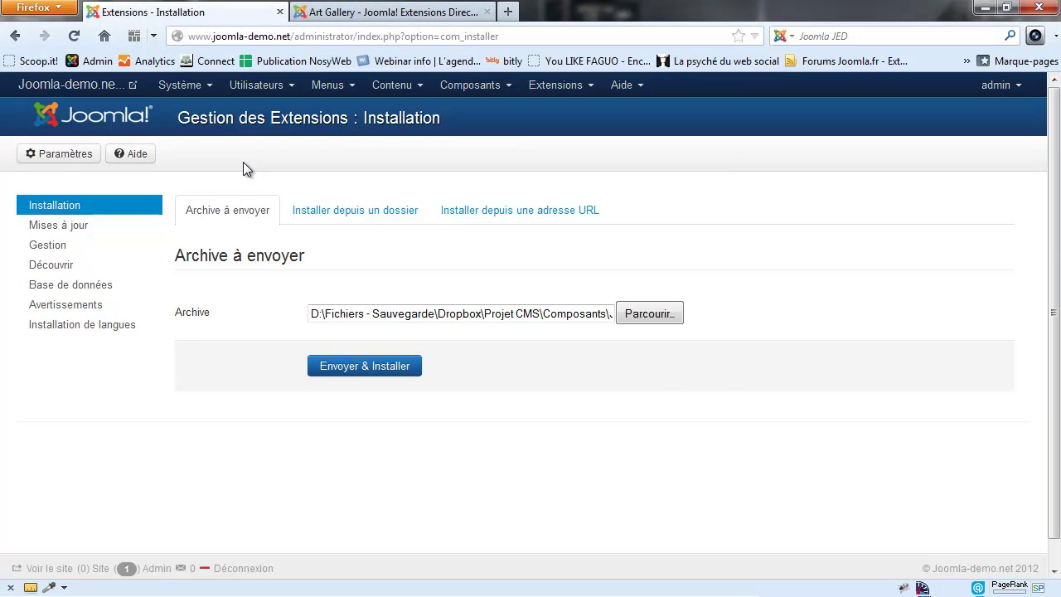
click(373, 365)
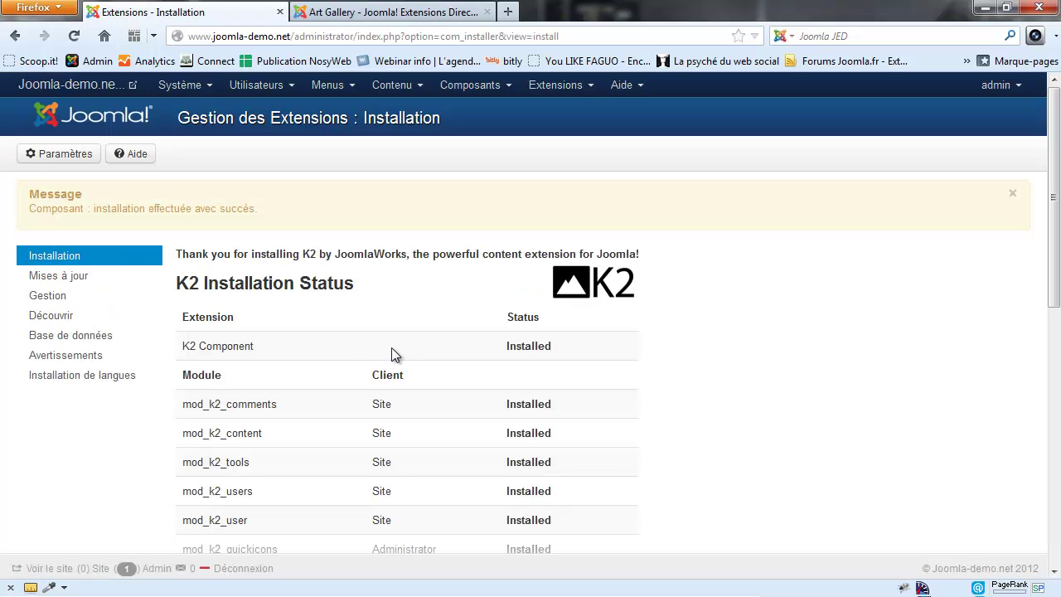
Open the K2 component to view its Items page and sections, then return to the installation report.
click(483, 86)
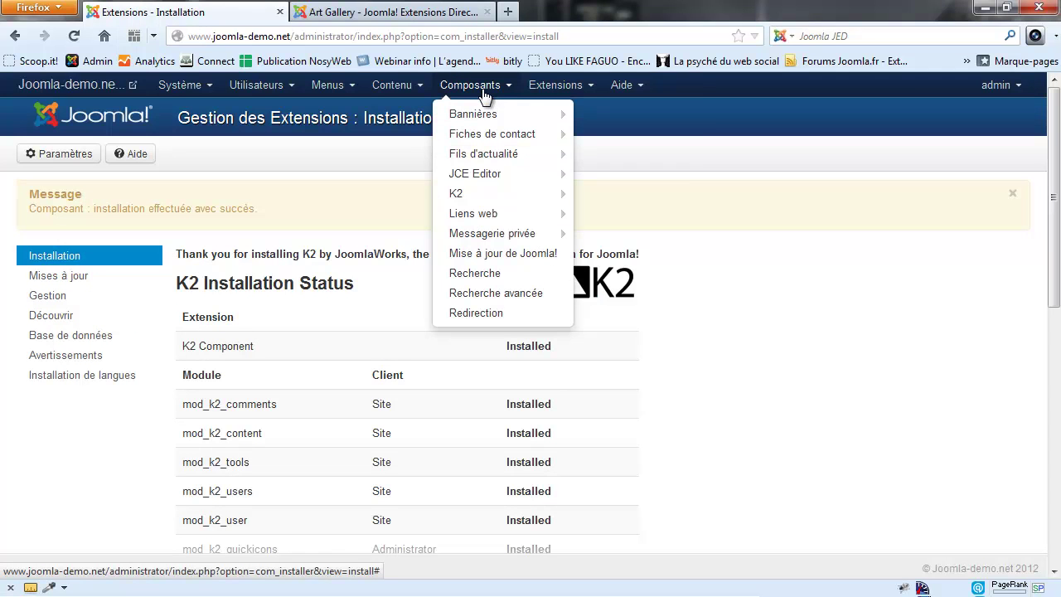
mouse_move(507, 196)
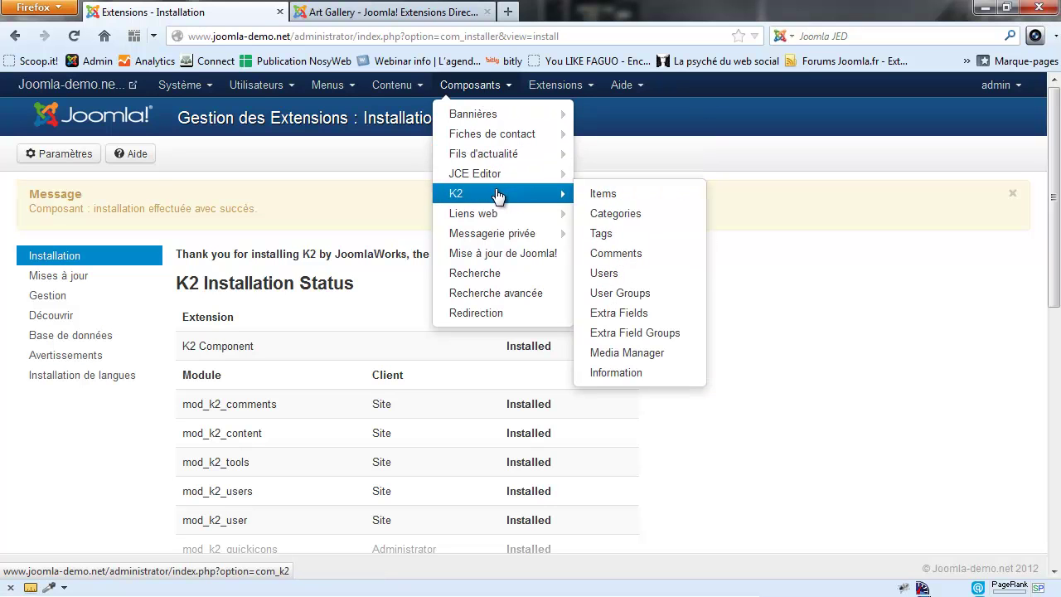
click(498, 195)
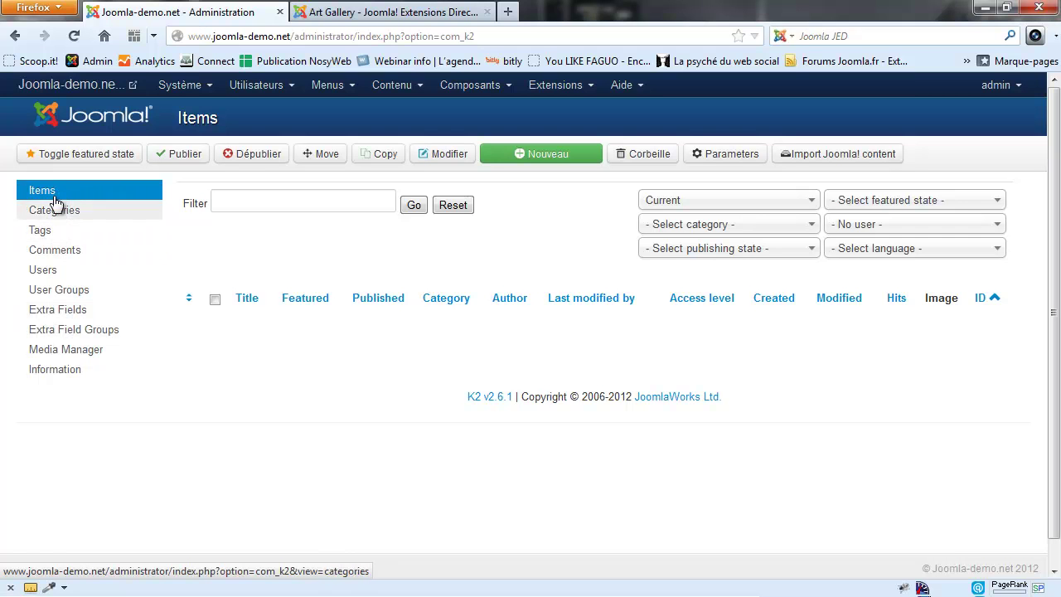
click(17, 36)
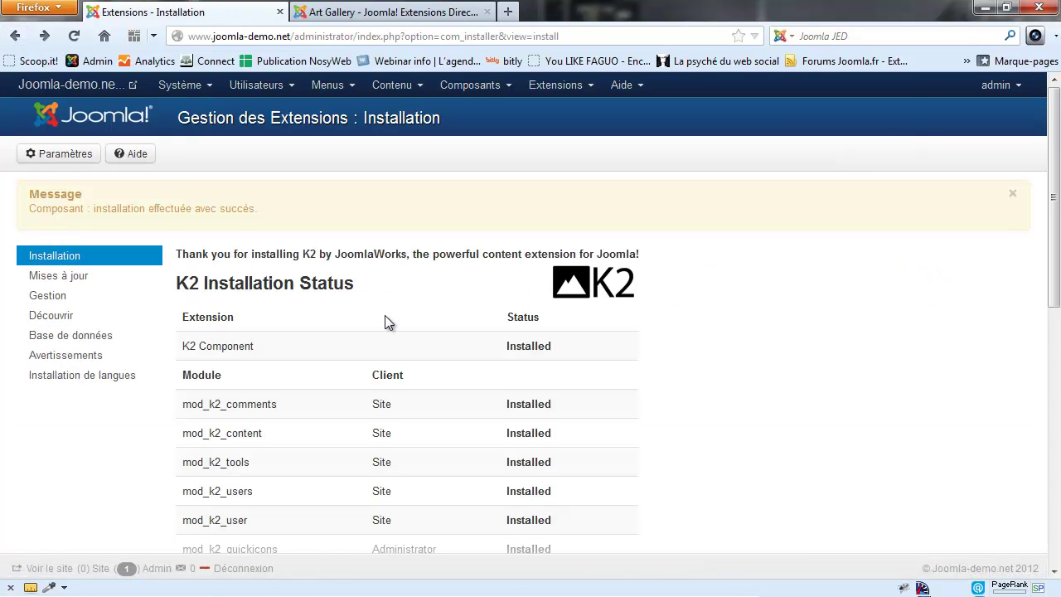
Examine the site and administrator modules listed in the K2 installation report.
scroll(382, 315, down, 3)
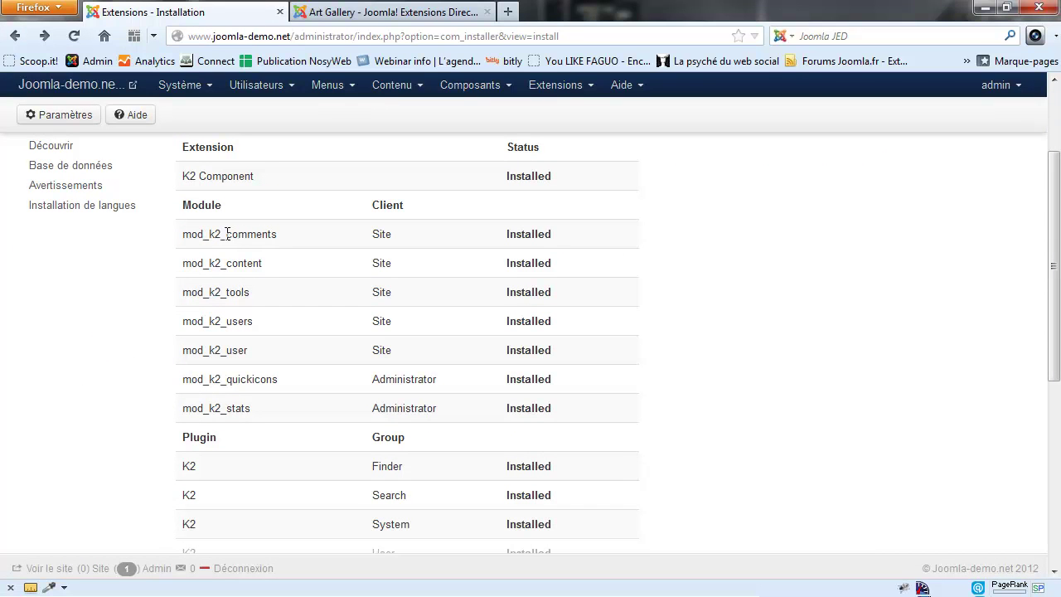
drag(227, 233, 214, 263)
click(269, 263)
click(264, 294)
drag(251, 294, 226, 293)
double_click(239, 320)
double_click(239, 350)
double_click(240, 378)
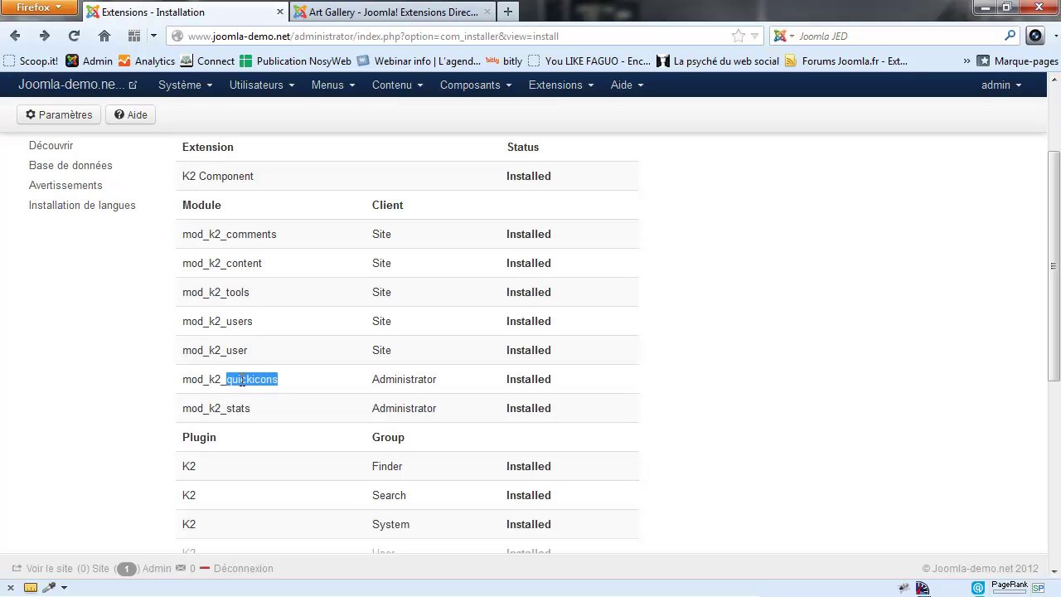
double_click(244, 409)
drag(288, 385, 180, 382)
drag(259, 410, 197, 408)
click(403, 383)
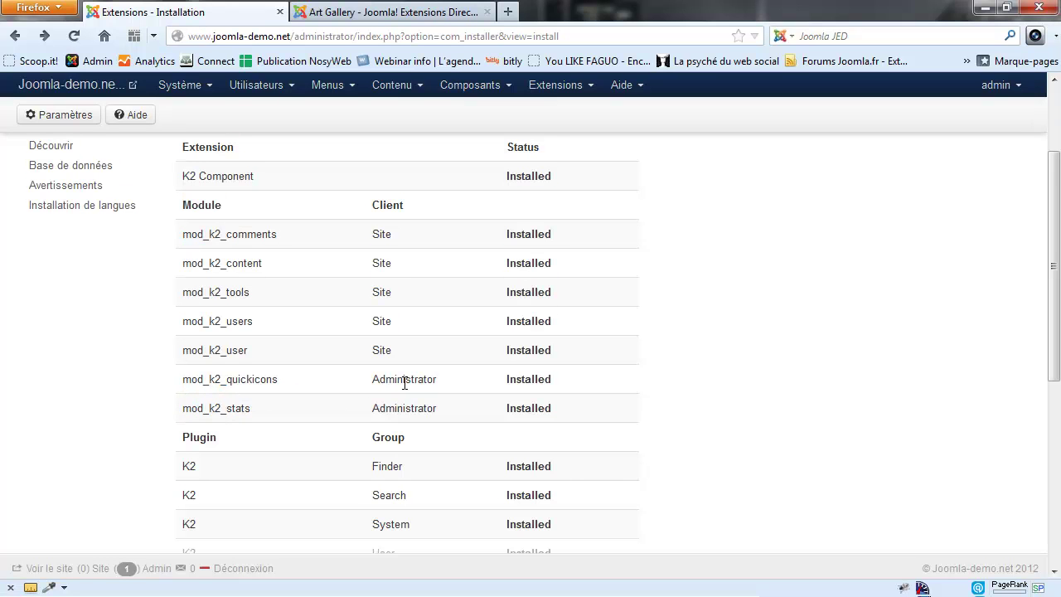
Review the plugins and their groups in the K2 installation report.
scroll(402, 375, down, 5)
scroll(396, 369, up, 1)
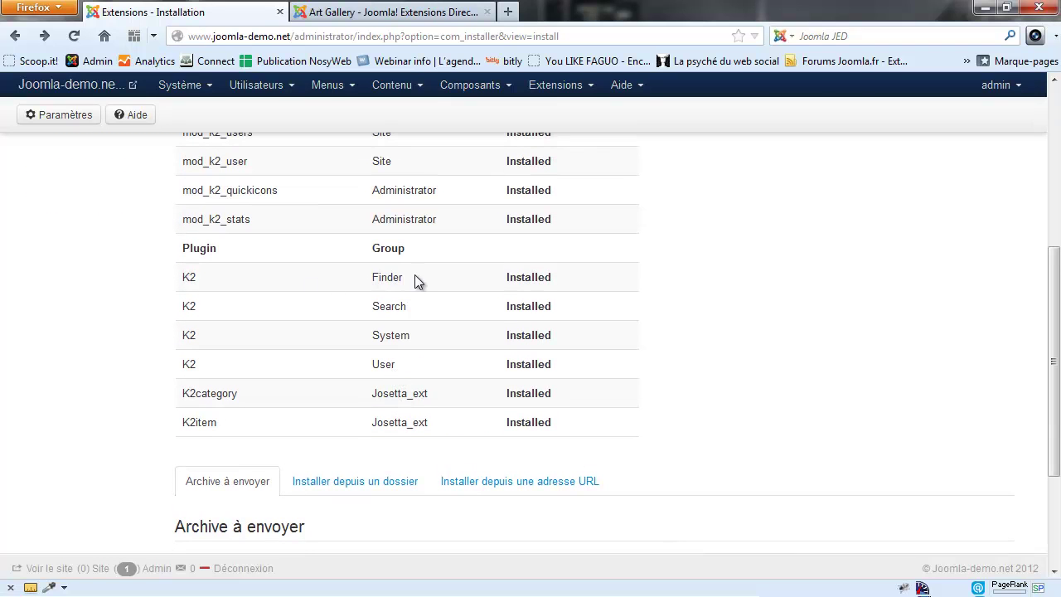
drag(408, 277, 372, 278)
scroll(453, 264, up, 5)
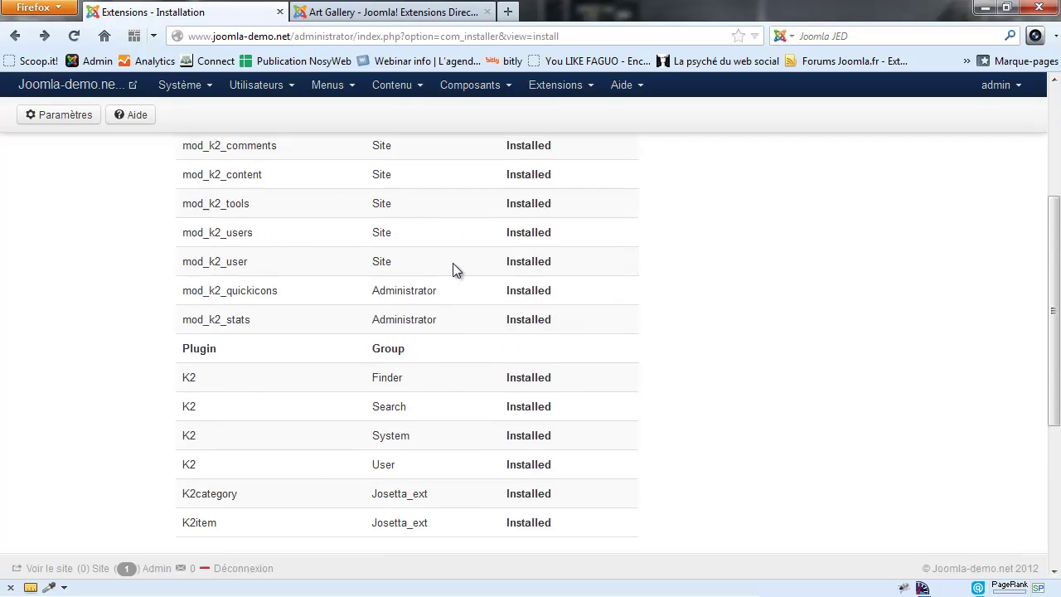